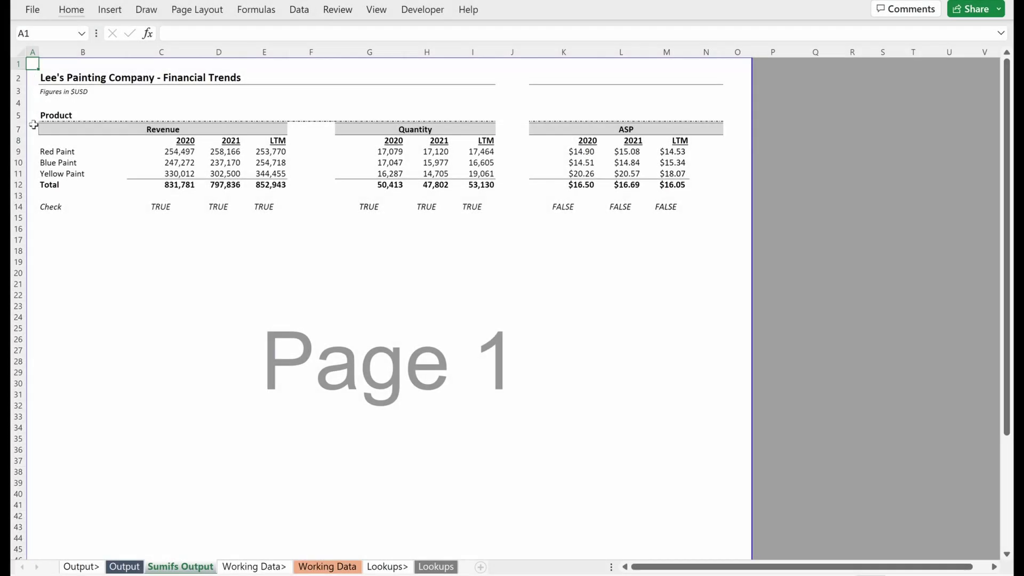
- Copy the Revenue, Quantity and ASP tables from rows 7–14 and paste them at row 17
drag(21, 129, 49, 176)
key(ctrl+c)
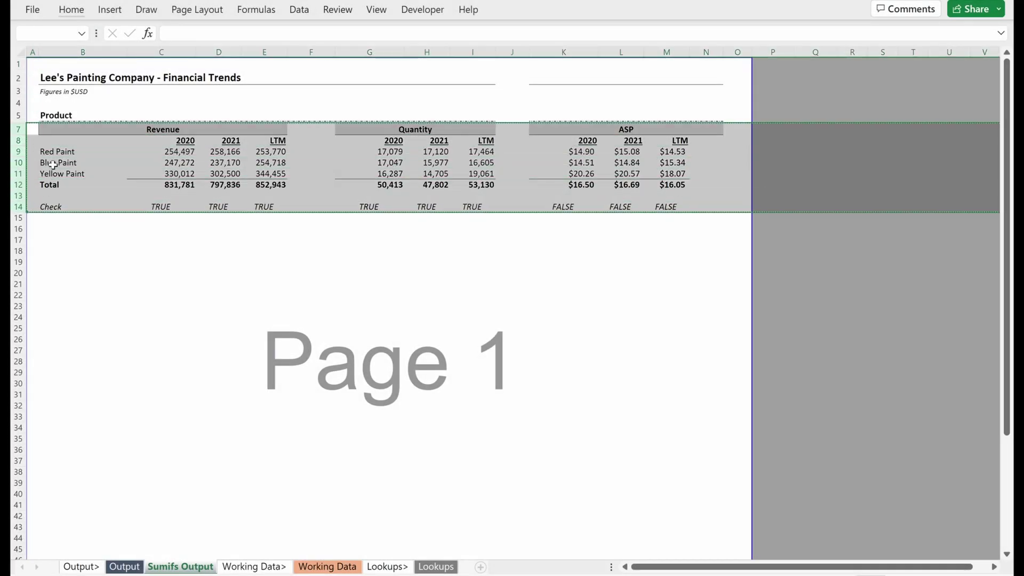
click(29, 238)
key(ctrl+v)
click(222, 276)
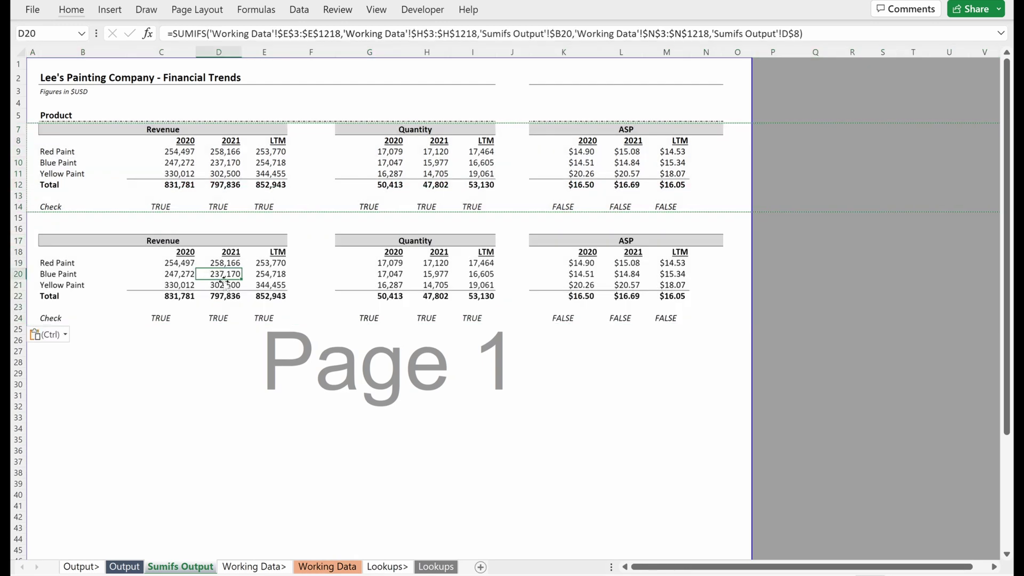
click(337, 567)
- Review the existing Output and Sumifs Output print area names in Name Manager
click(182, 195)
key(ctrl+Home)
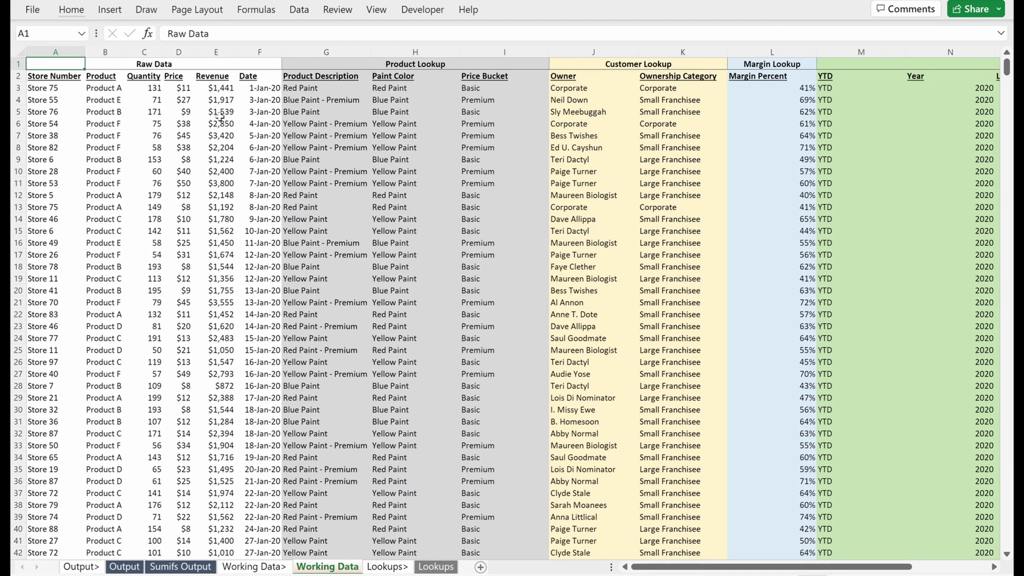
click(269, 17)
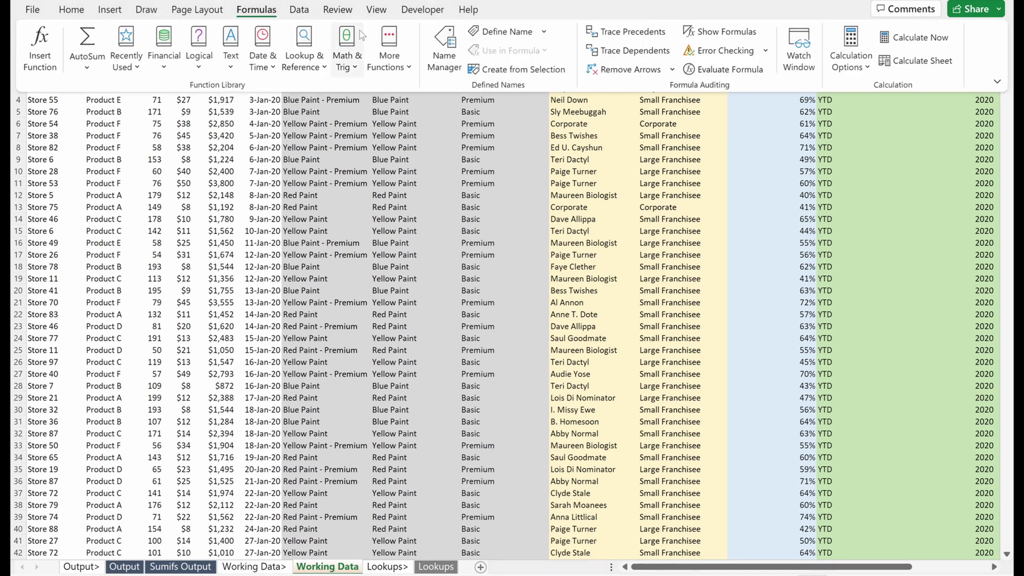
click(442, 58)
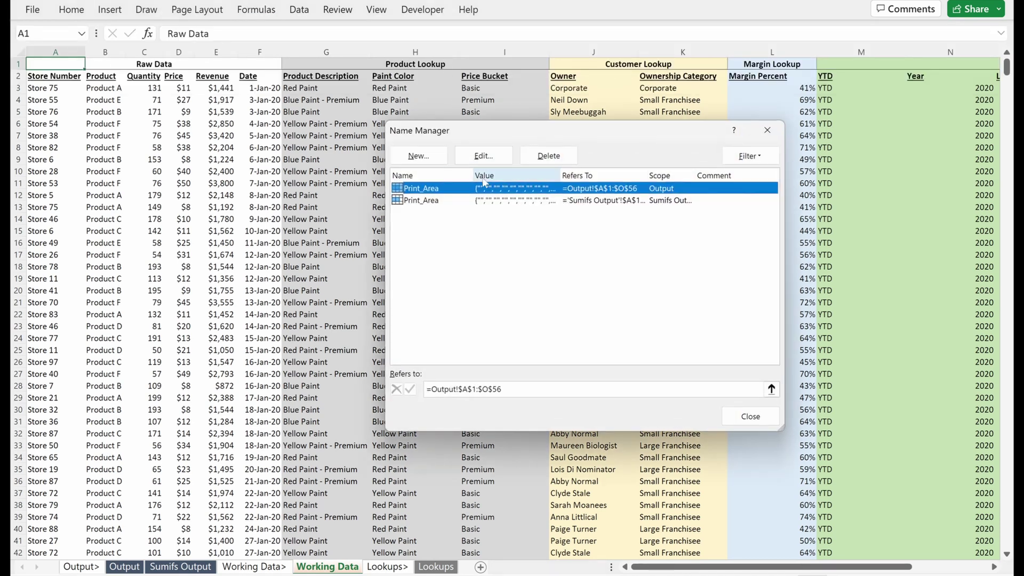
click(567, 204)
click(570, 193)
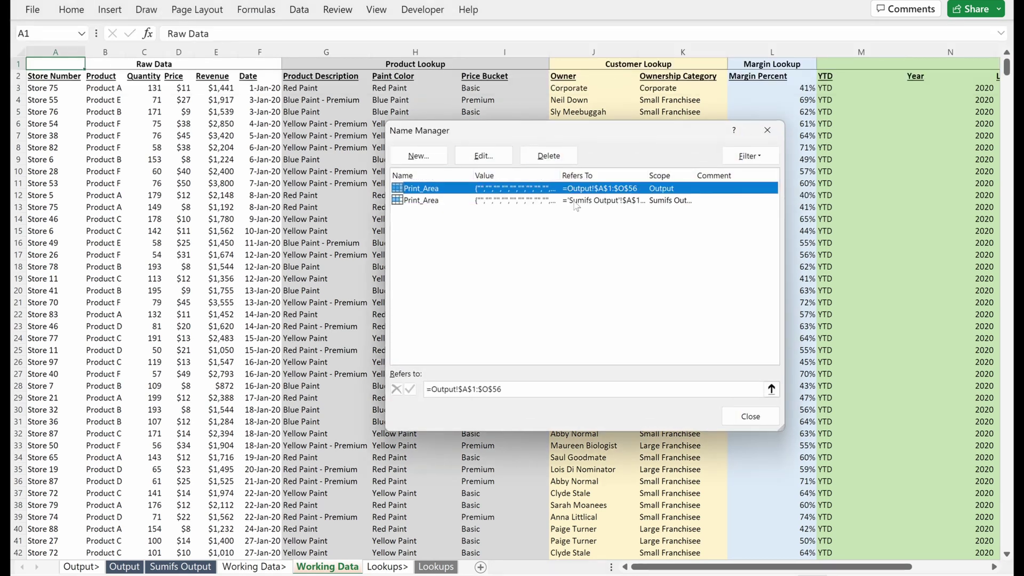
click(576, 203)
click(582, 190)
click(583, 203)
click(585, 190)
click(767, 131)
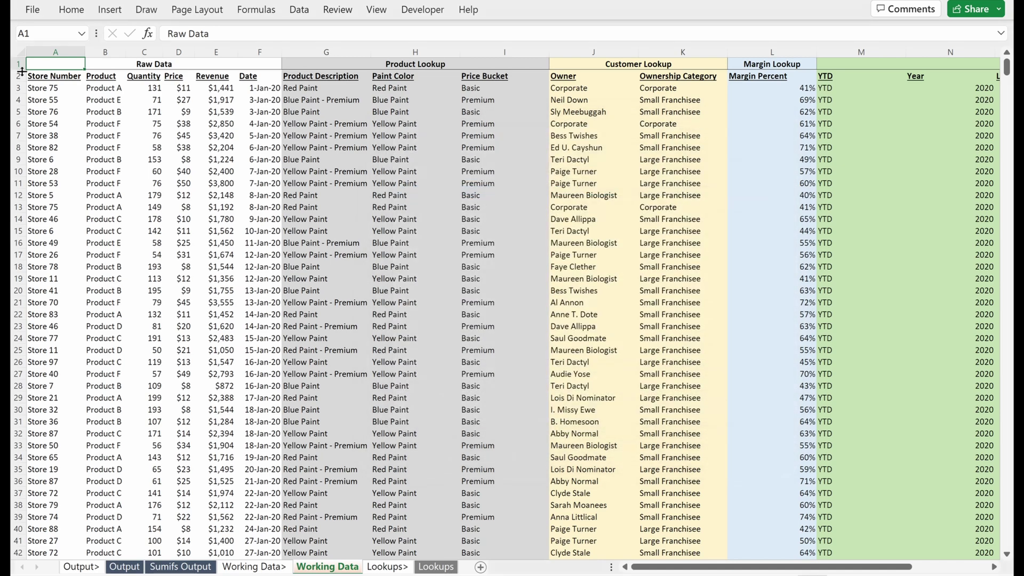
- Define the name Store_Number for the Store Number column, 'Working Data'!$A$2:$A$1218
click(68, 77)
key(ctrl+shift+Down)
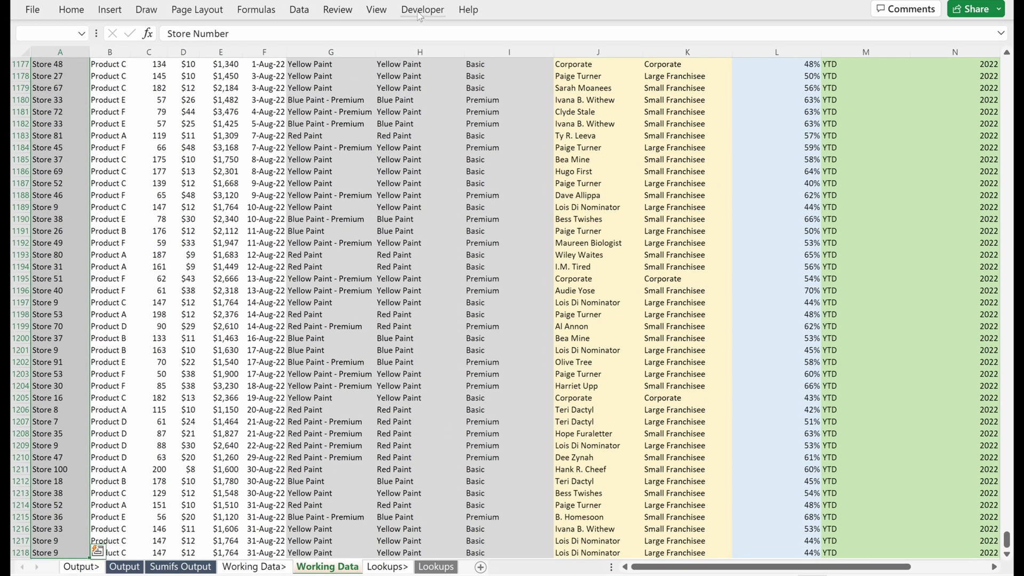
click(256, 9)
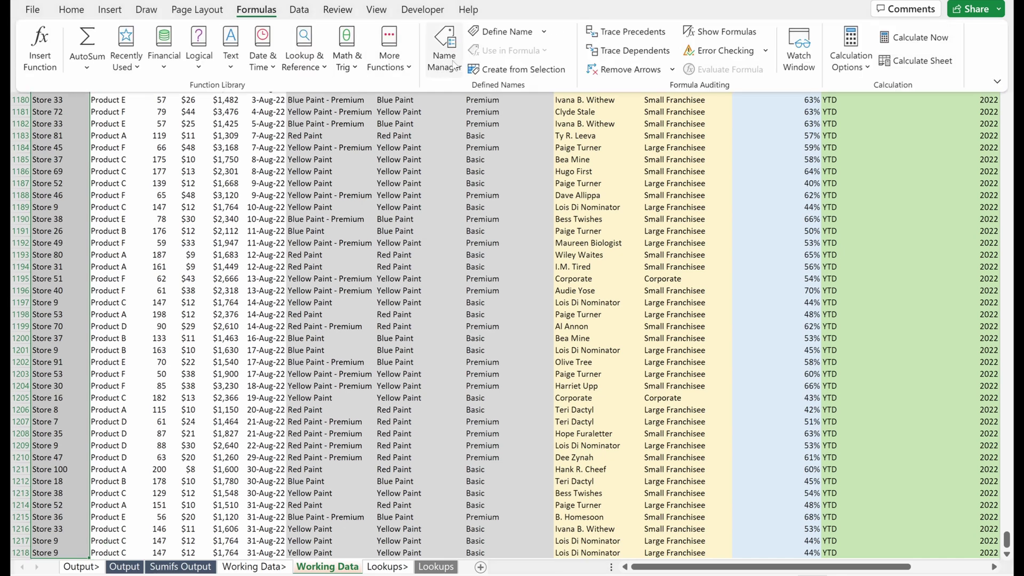
click(508, 32)
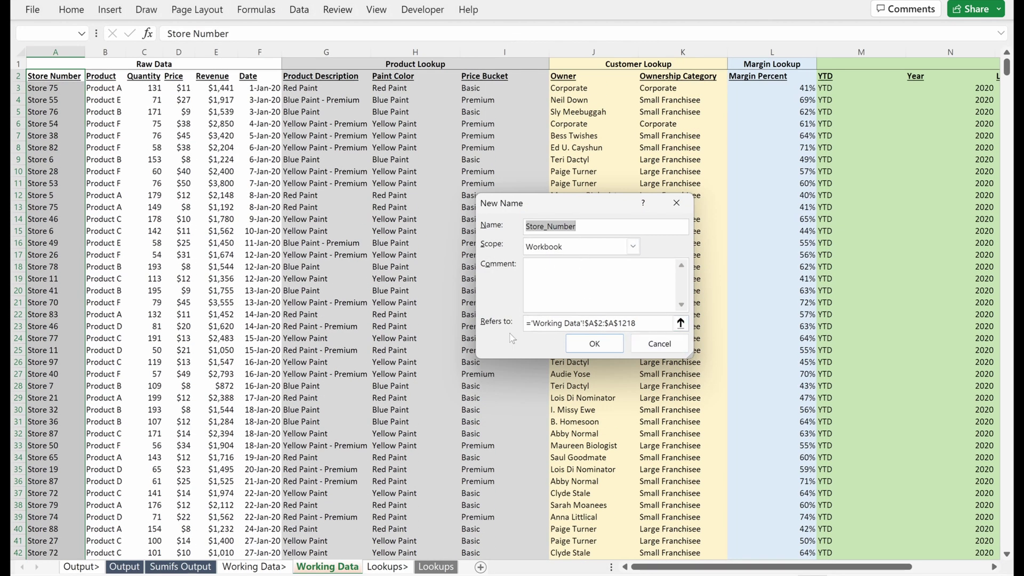
click(582, 342)
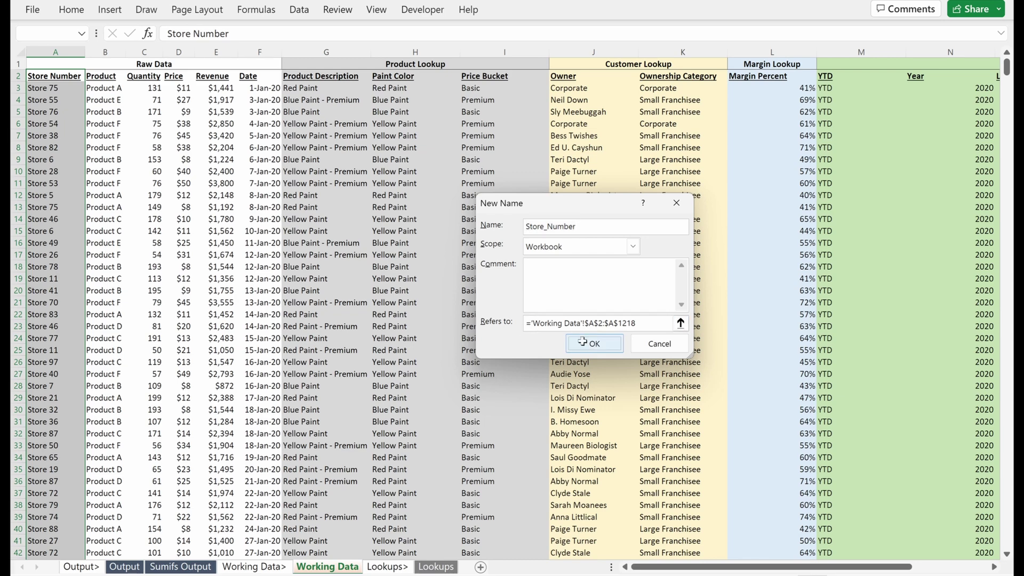
key(alt+Tab)
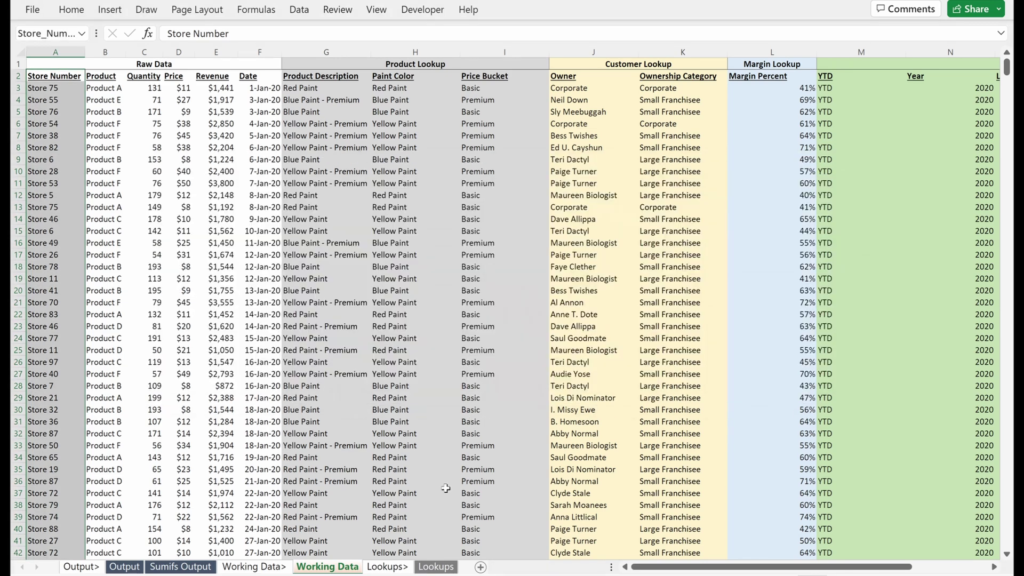
- Enter =COUNTA(Store_Number) in Sumifs Output cell G36, returning 1217
key(ctrl+Page_Up)
key(ctrl+Page_Up)
click(350, 453)
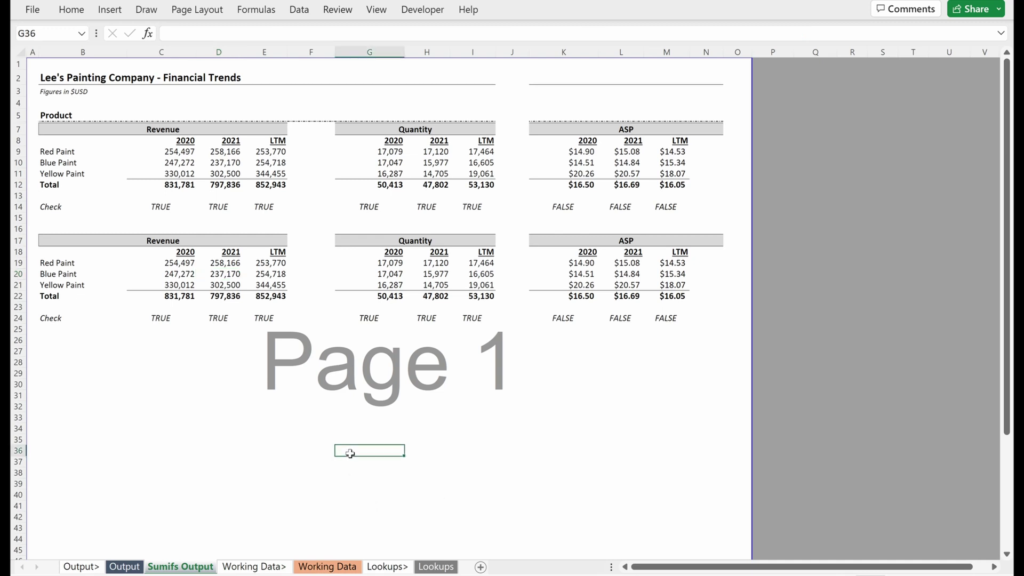
text(=count)
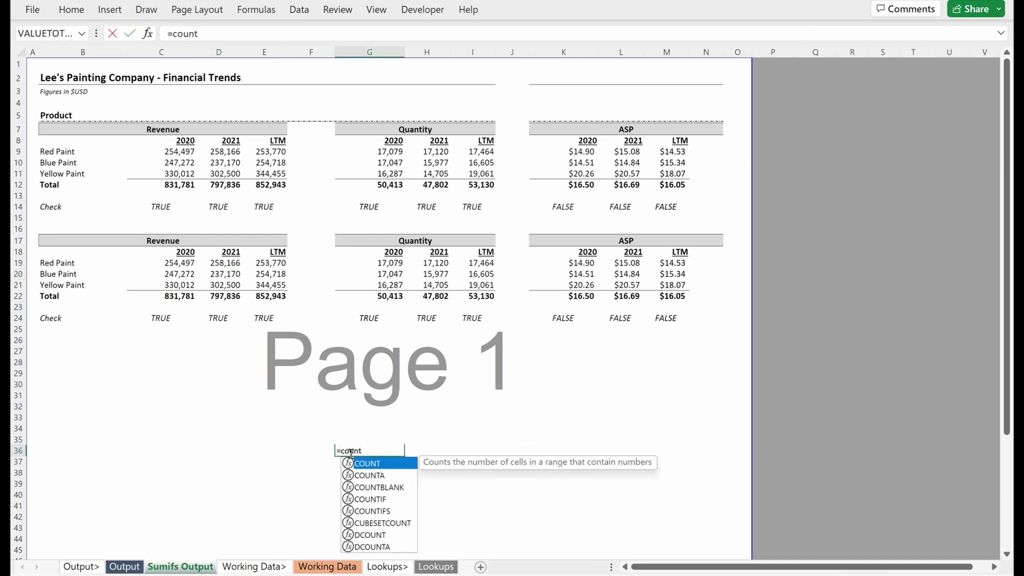
key(Tab)
text(sto)
key(Down)
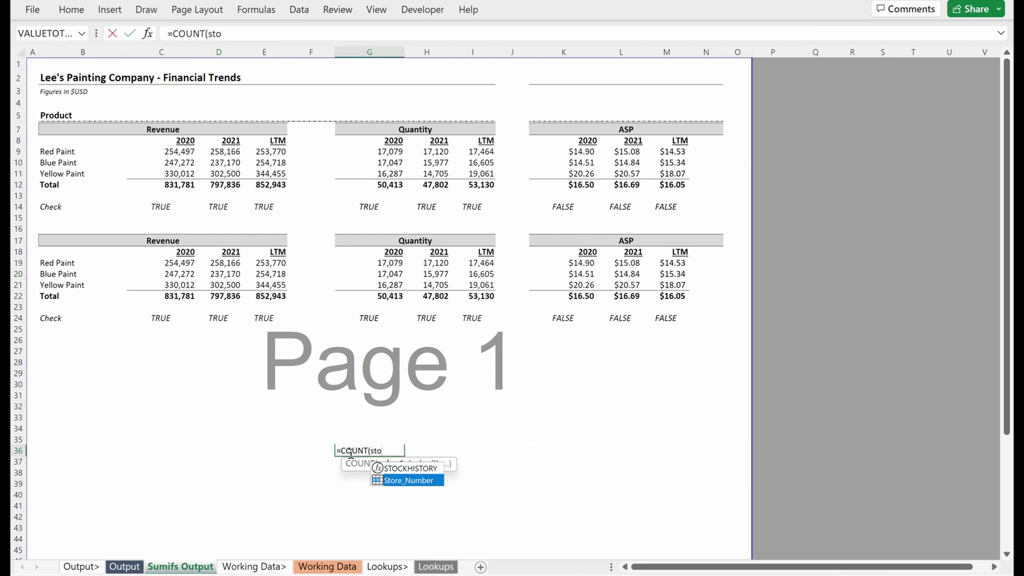
key(Tab)
key(Return)
click(351, 453)
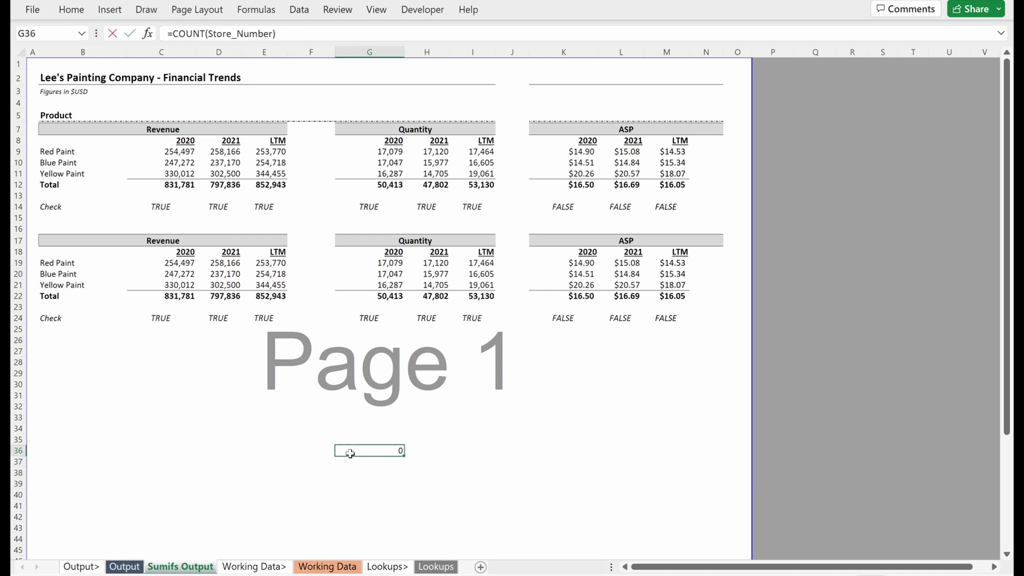
double_click(351, 454)
click(352, 453)
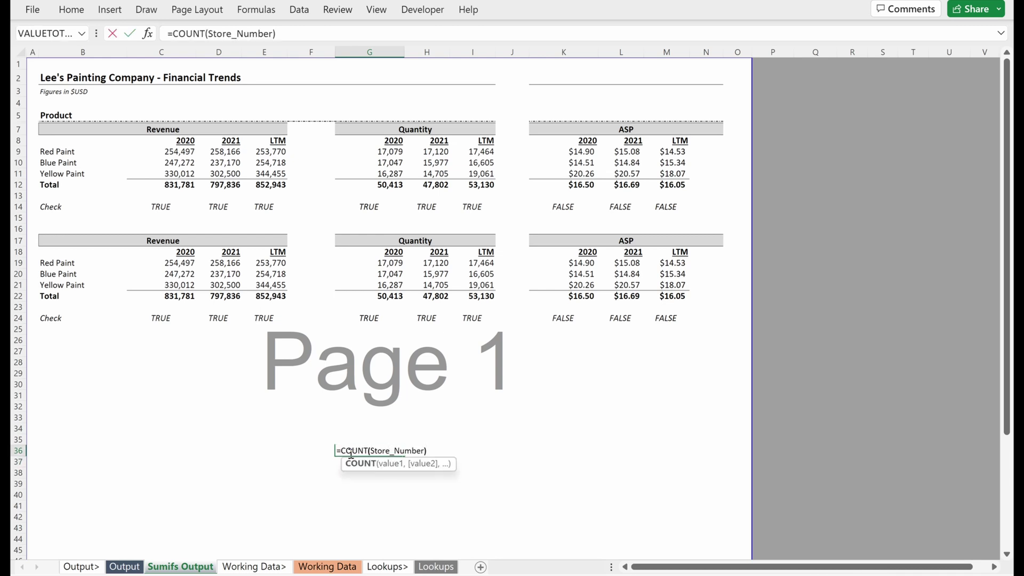
text(A)
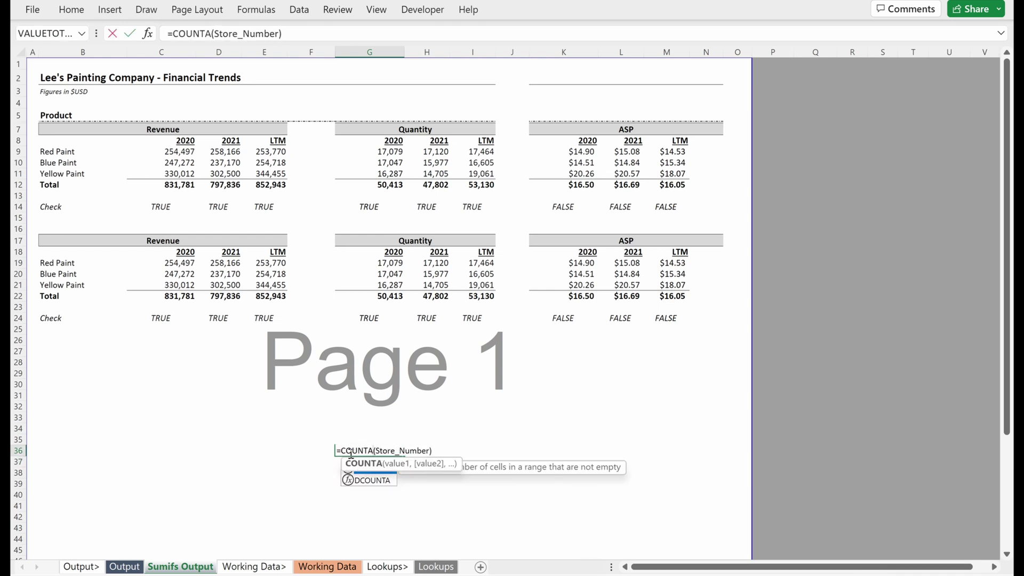
key(Return)
- Step through the G36 formula with Evaluate Formula to confirm it counts 1217
double_click(351, 454)
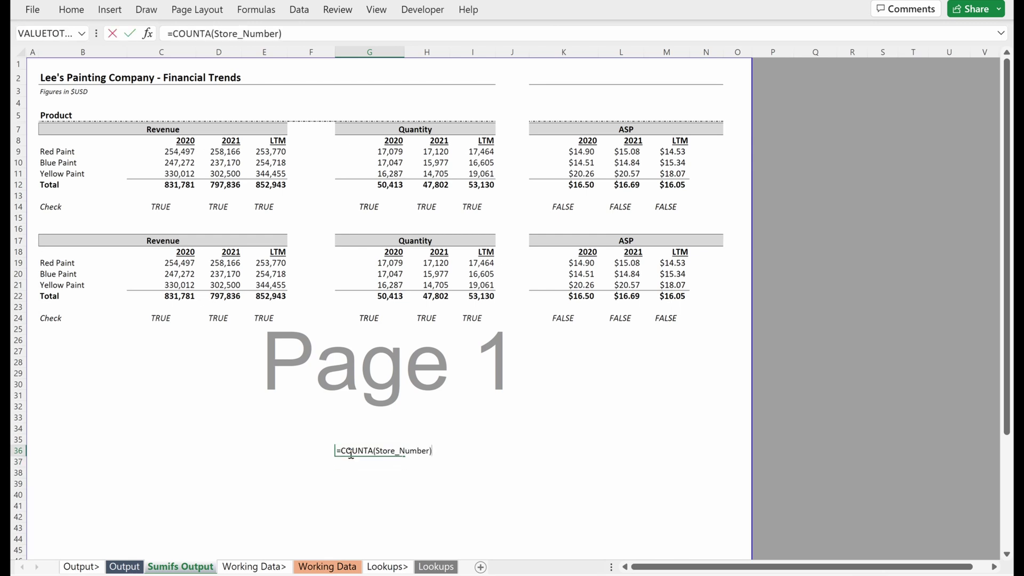
key(Escape)
double_click(350, 454)
key(Escape)
key(alt)
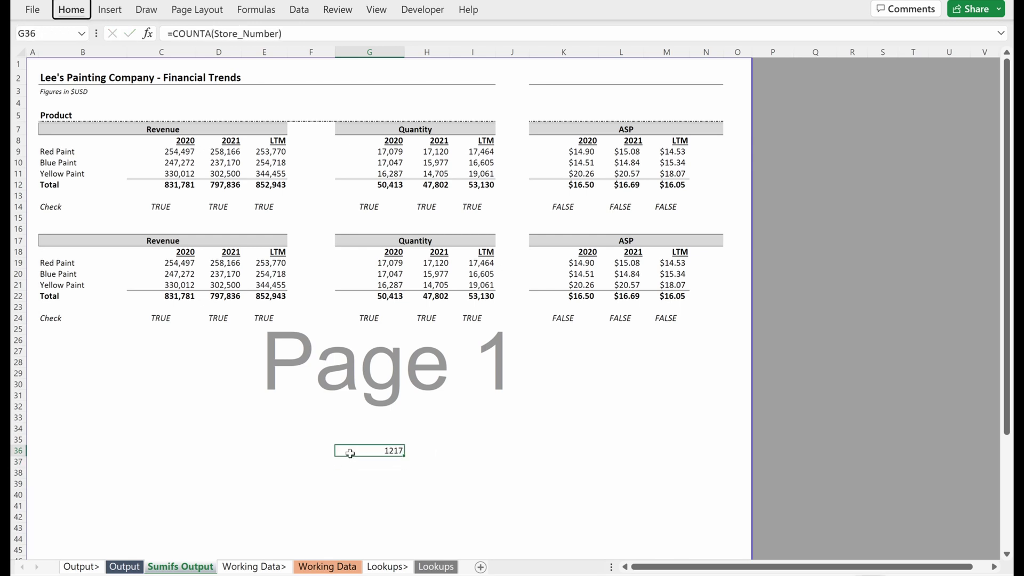
key(m)
key(v)
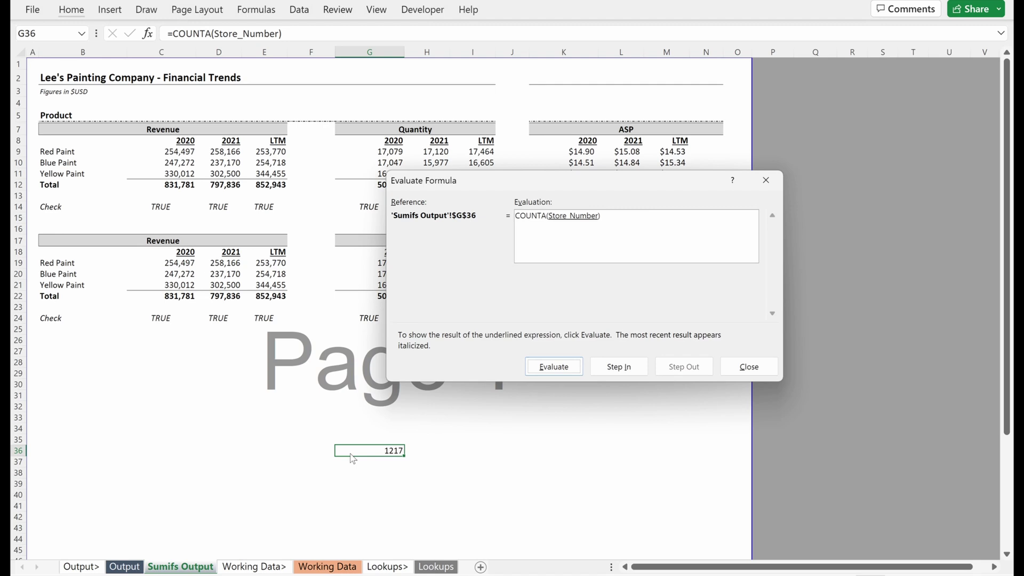
key(Return)
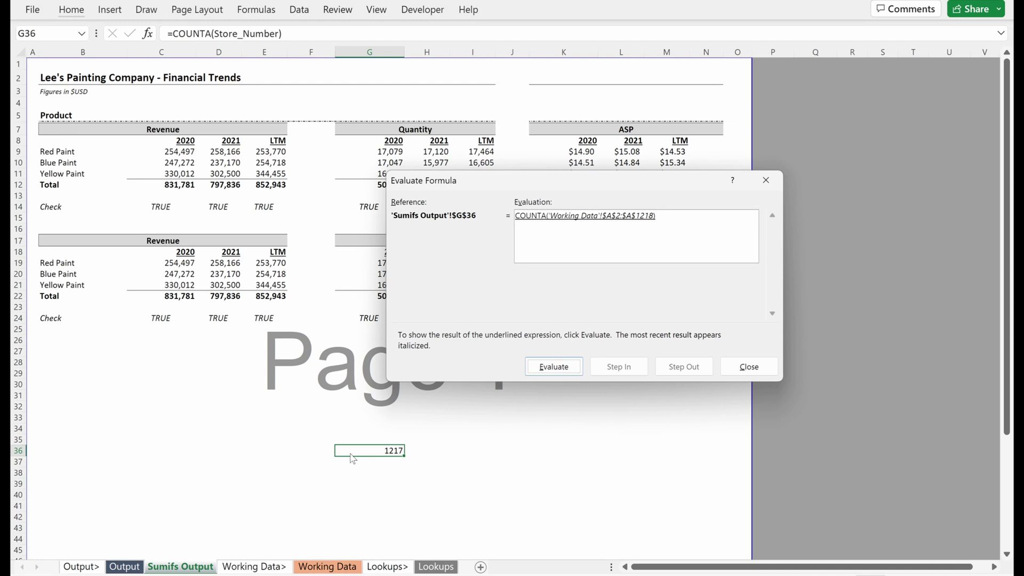
key(Return)
key(Escape)
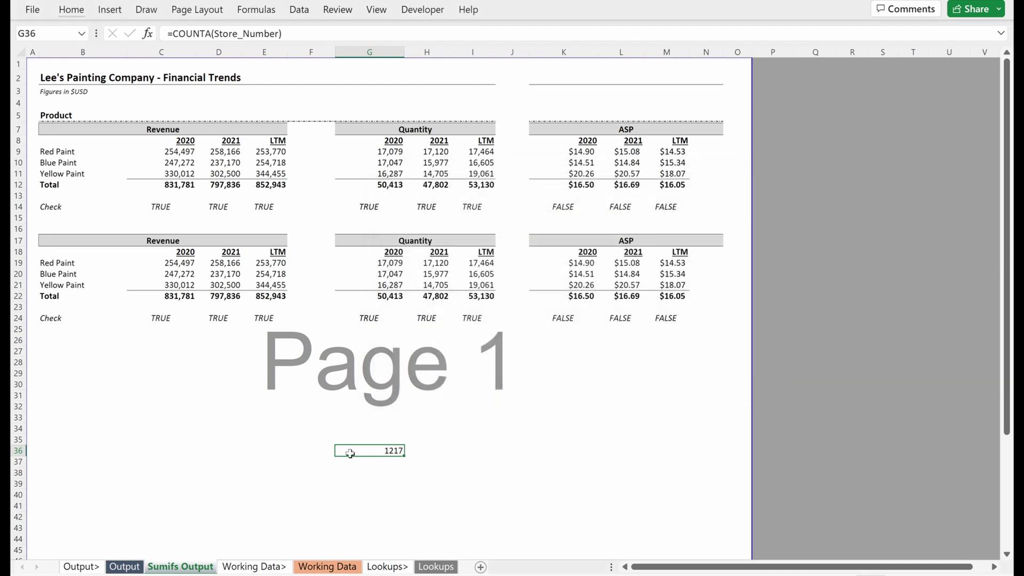
- Inspect the SUMIFS references in C11 and the Quantity table, then jump to the Store_Number range
key(Left)
key(Left)
key(Left)
key(Left)
key(Up)
key(Up)
key(Up)
key(Up)
key(Up)
key(Up)
key(Up)
key(Up)
key(Up)
key(Up)
key(Up)
key(Up)
key(Up)
key(Up)
key(Up)
key(Up)
key(Up)
key(Up)
key(Up)
key(Up)
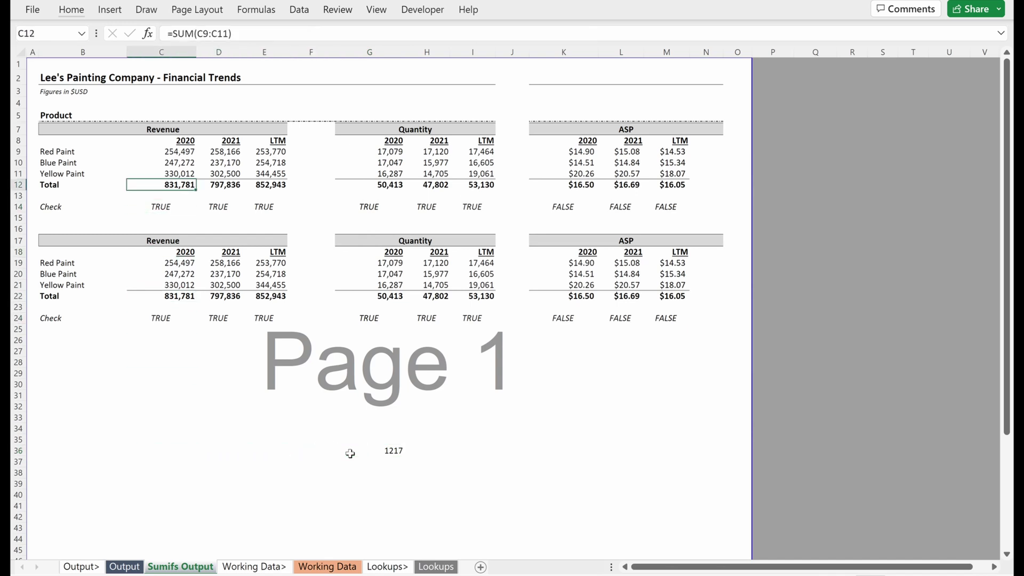
key(F2)
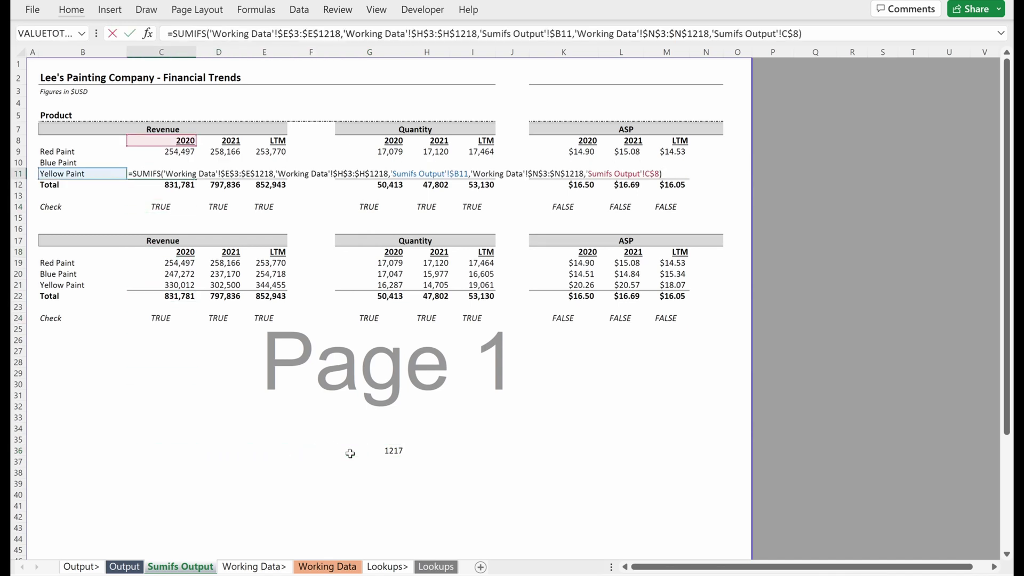
key(Escape)
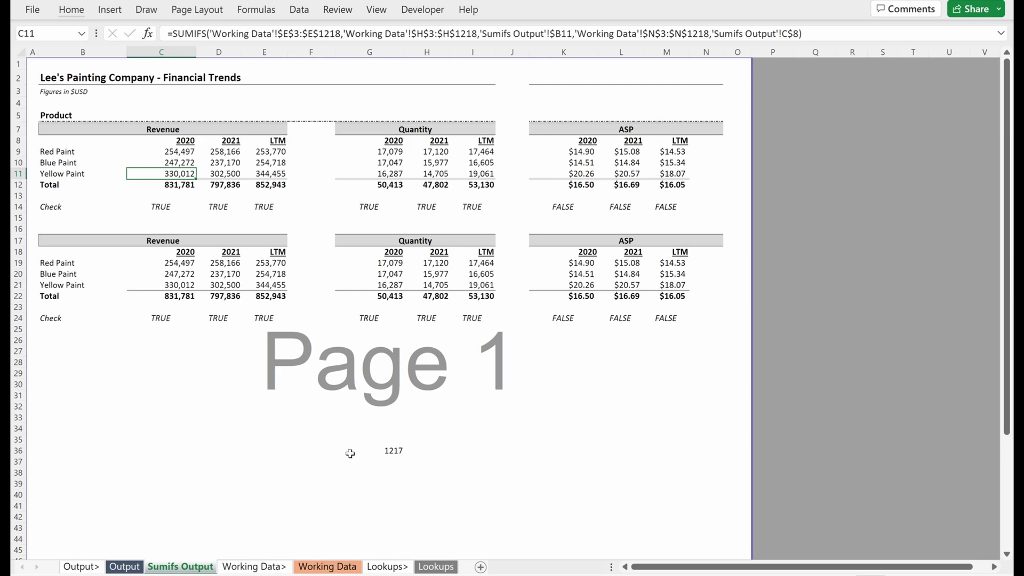
key(Right)
key(Right)
key(Right)
key(Right)
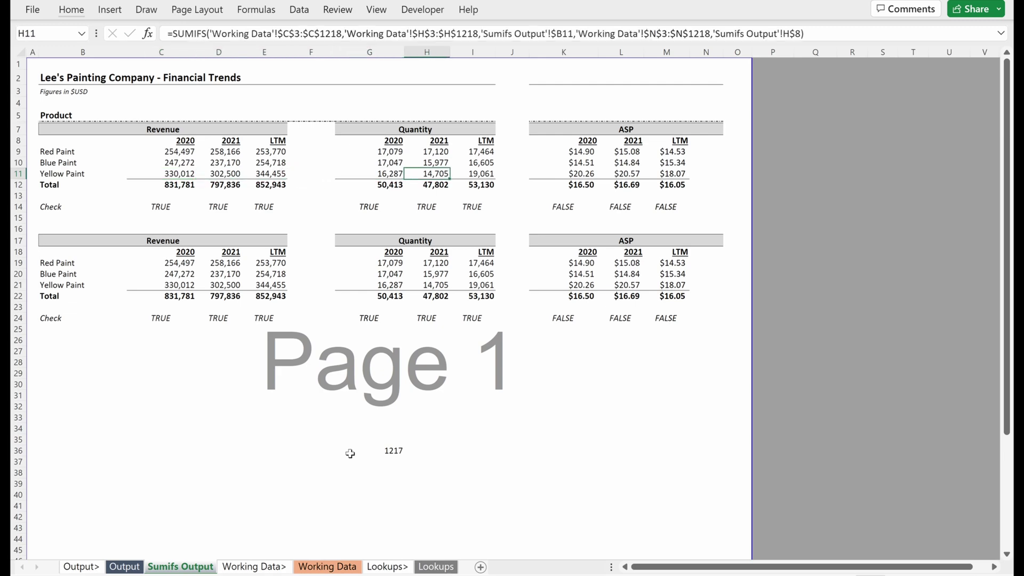
key(Down)
key(Down)
key(Down)
key(Down)
key(Down)
key(Down)
key(Down)
key(Down)
key(Down)
key(Down)
key(Down)
key(Down)
key(Down)
key(Down)
key(Down)
key(Down)
key(Down)
key(Down)
key(Down)
key(Down)
key(Down)
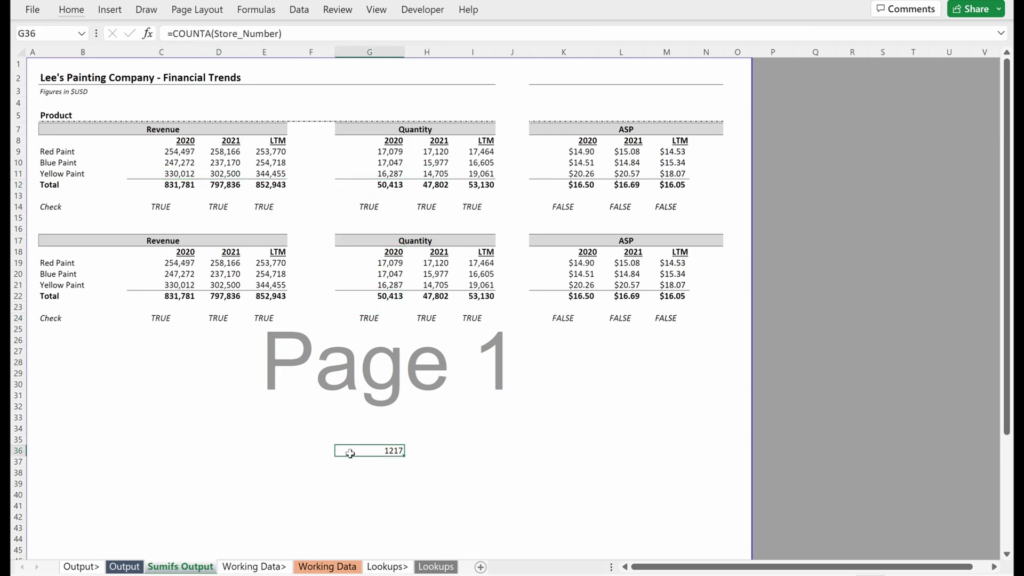
key(ctrl+bracketleft)
- Create names from the top-row headings of the Working Data table, replacing Store_Number
key(Right)
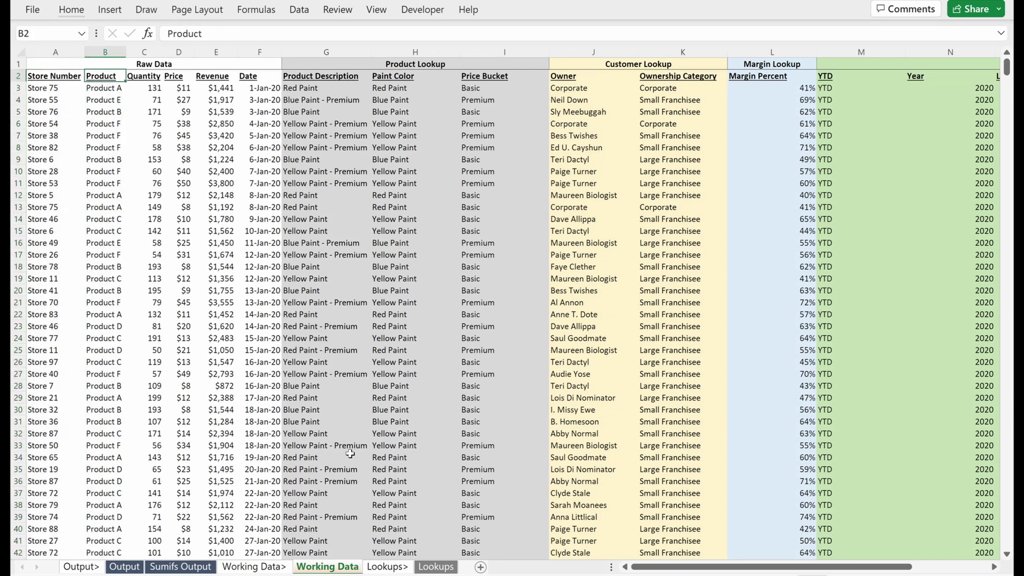
key(ctrl+shift+Down)
key(ctrl+Home)
key(Down)
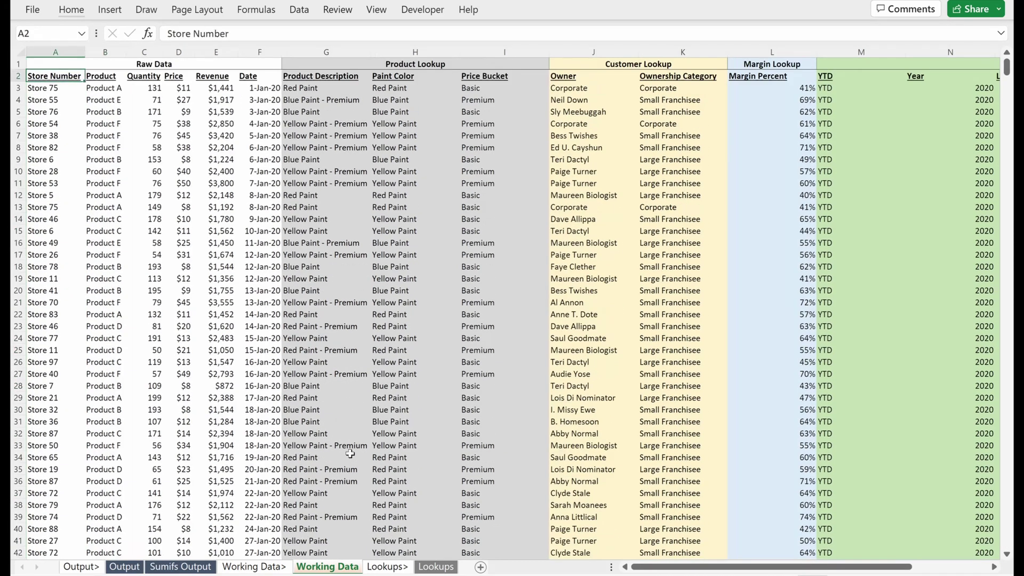
key(ctrl+shift+End)
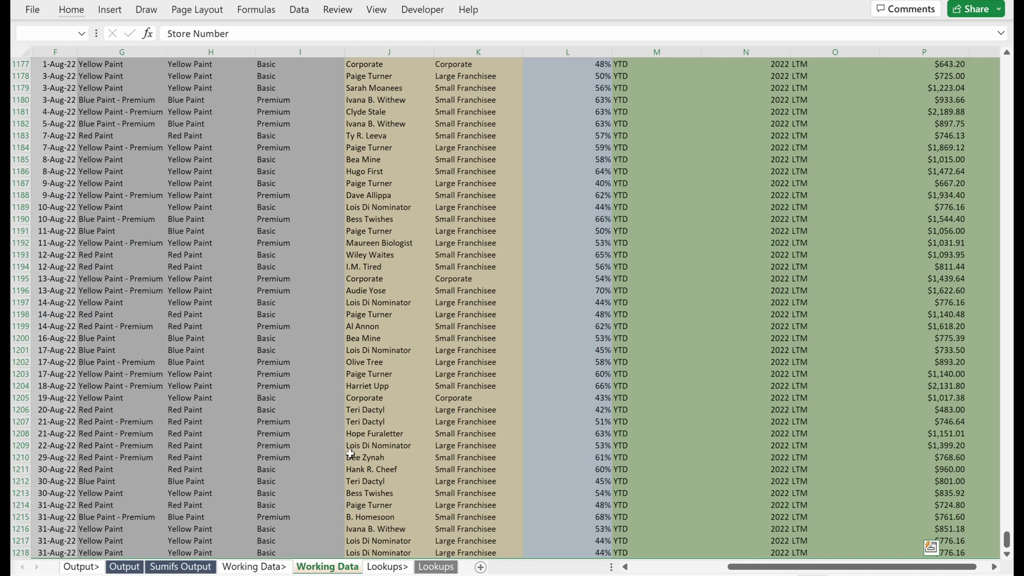
key(ctrl+shift+F3)
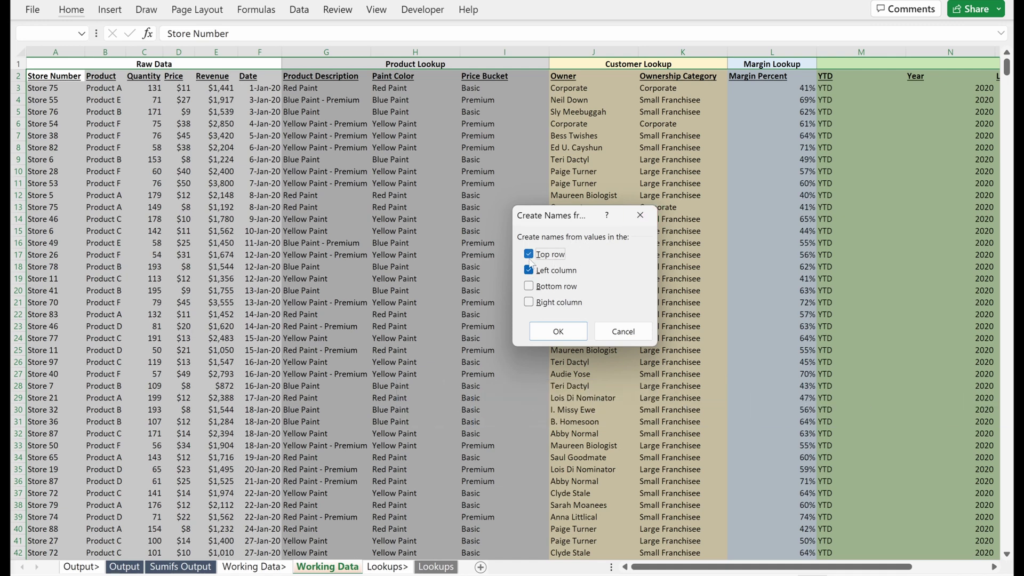
click(529, 270)
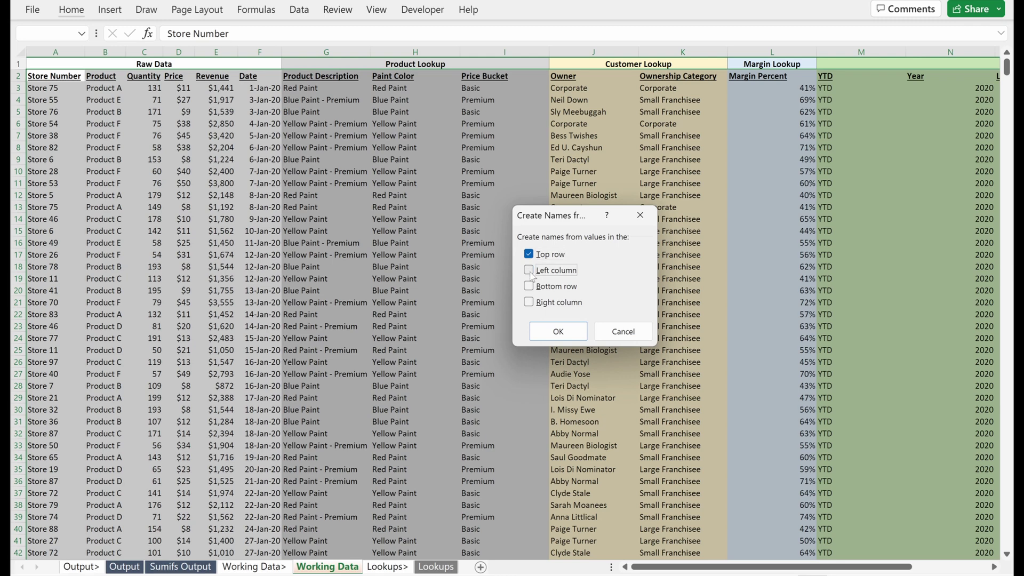
click(559, 332)
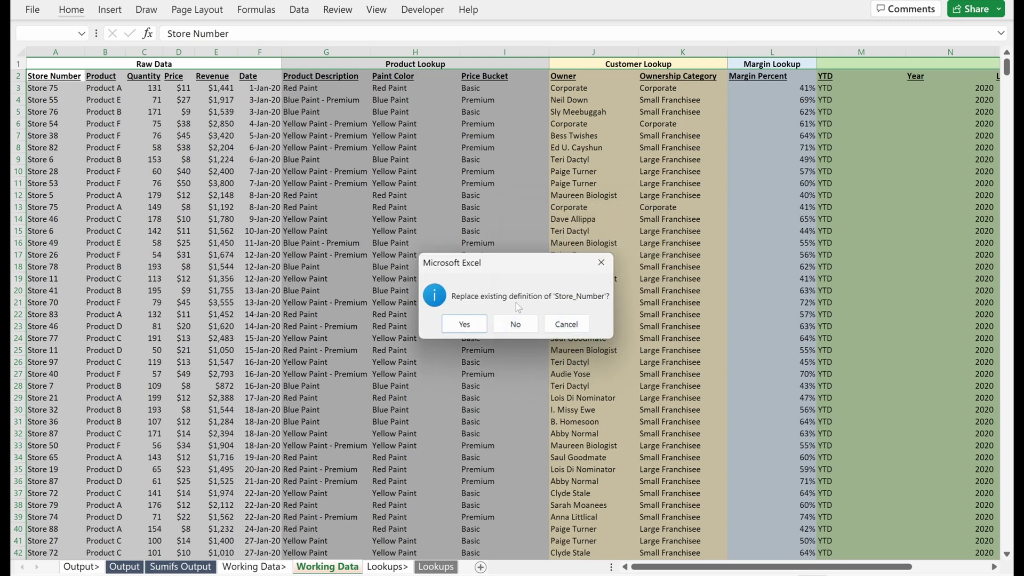
click(473, 322)
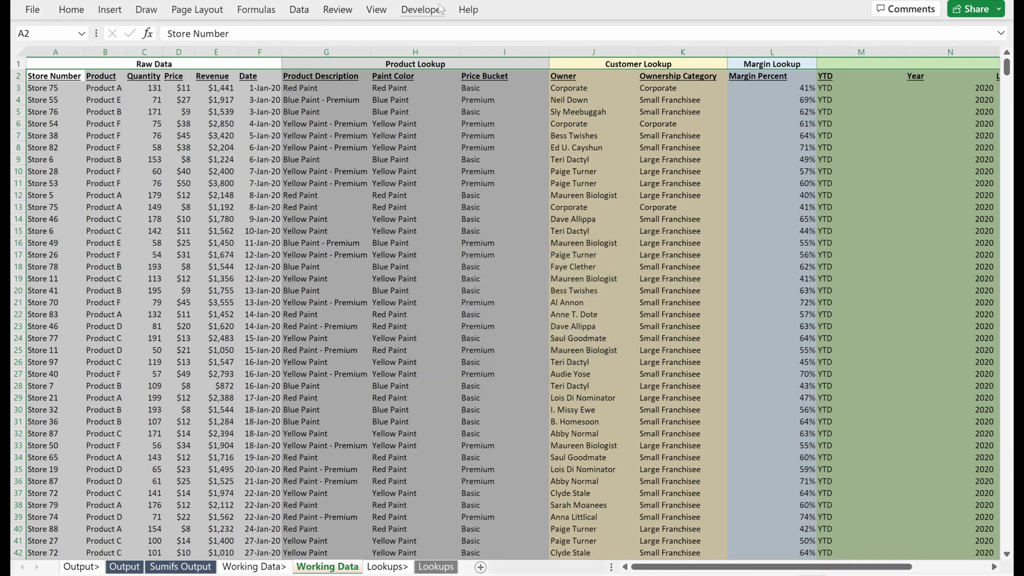
- Verify in Name Manager that every name, from COGS_Dollars to YTD, spans rows 3–1218
click(251, 11)
click(456, 59)
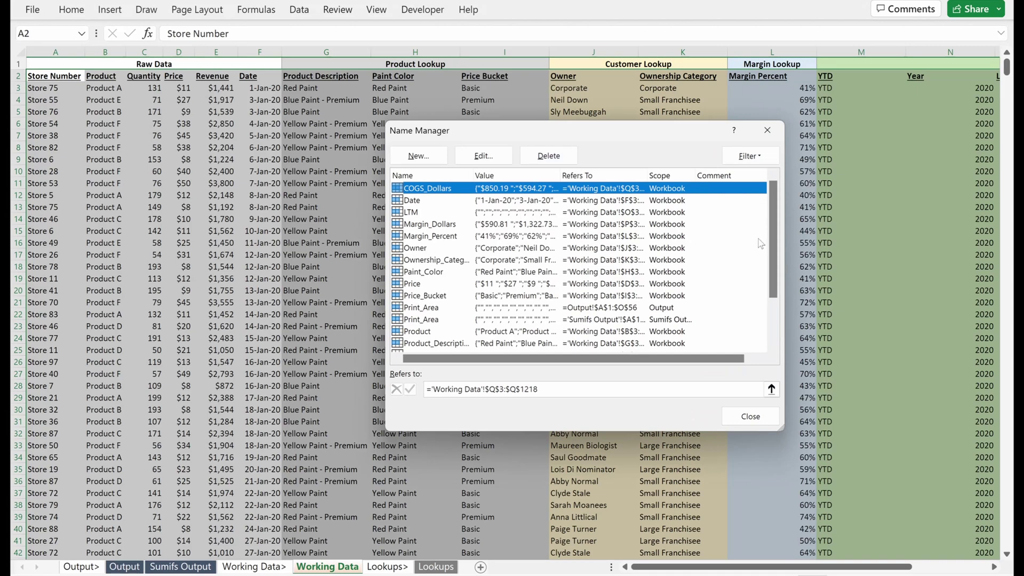
drag(784, 430, 910, 503)
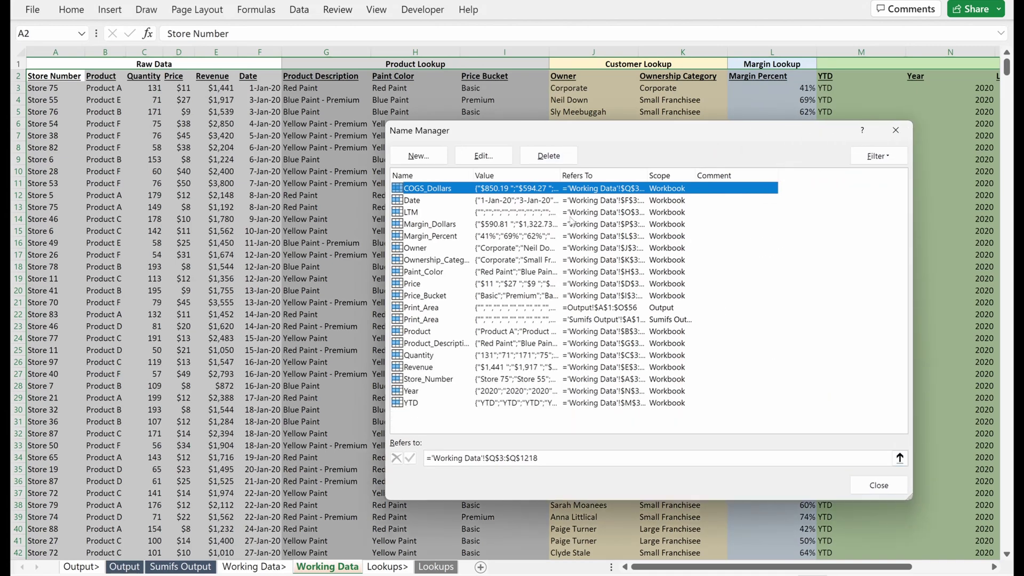
click(452, 331)
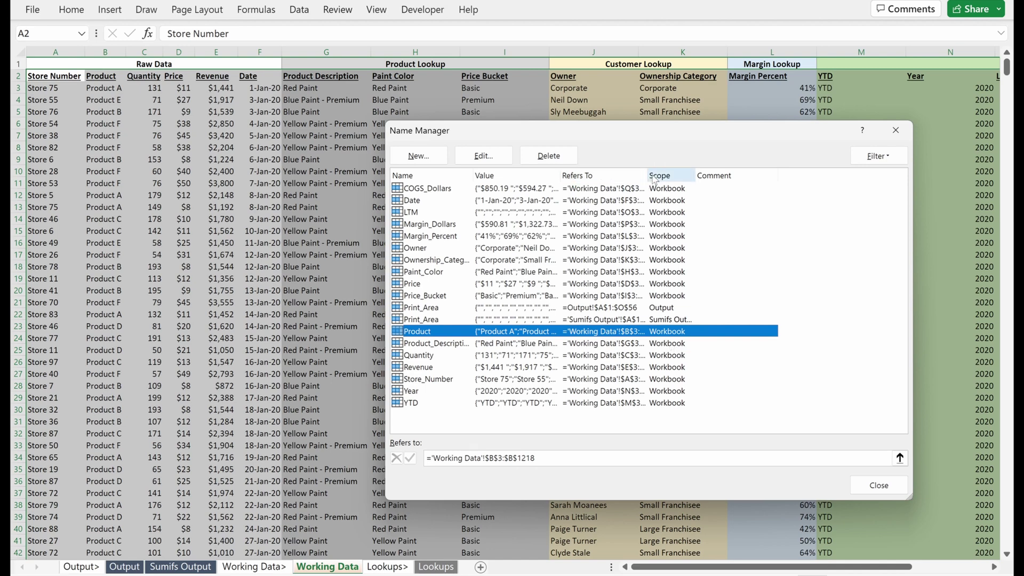
drag(647, 176, 720, 176)
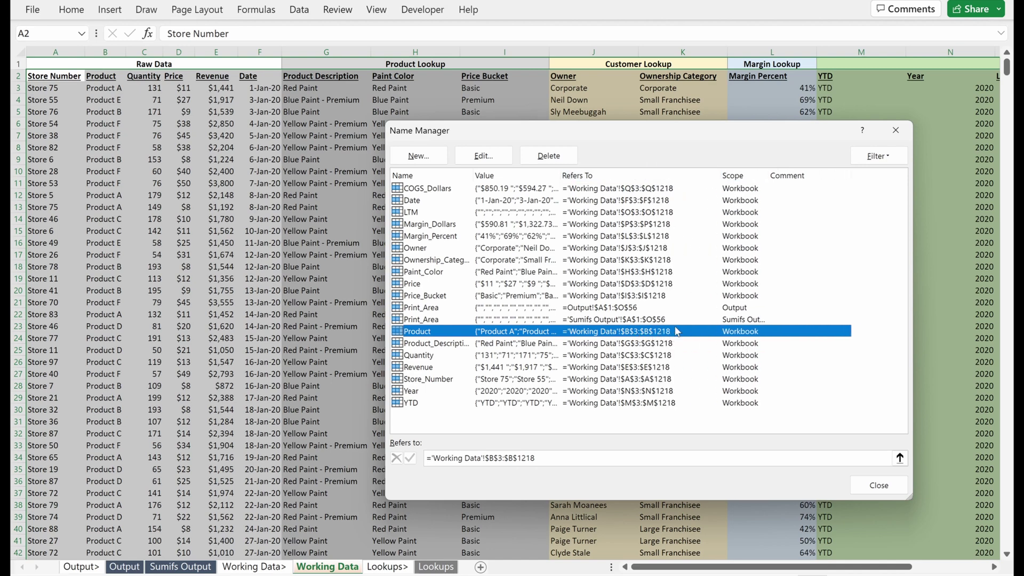
click(894, 131)
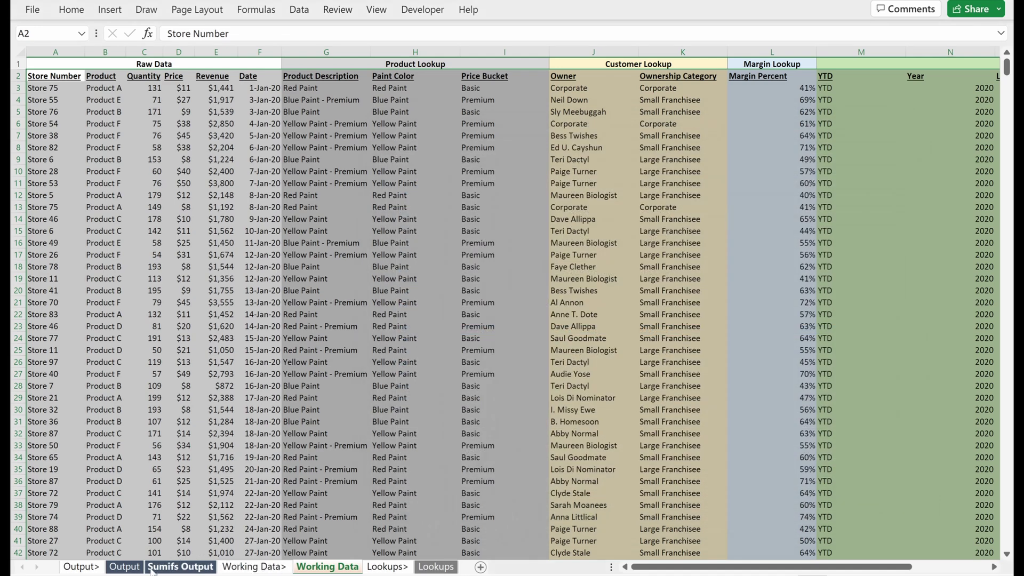
- Inspect the existing SUMIFS formula in Sumifs Output cell C19
click(162, 569)
click(182, 266)
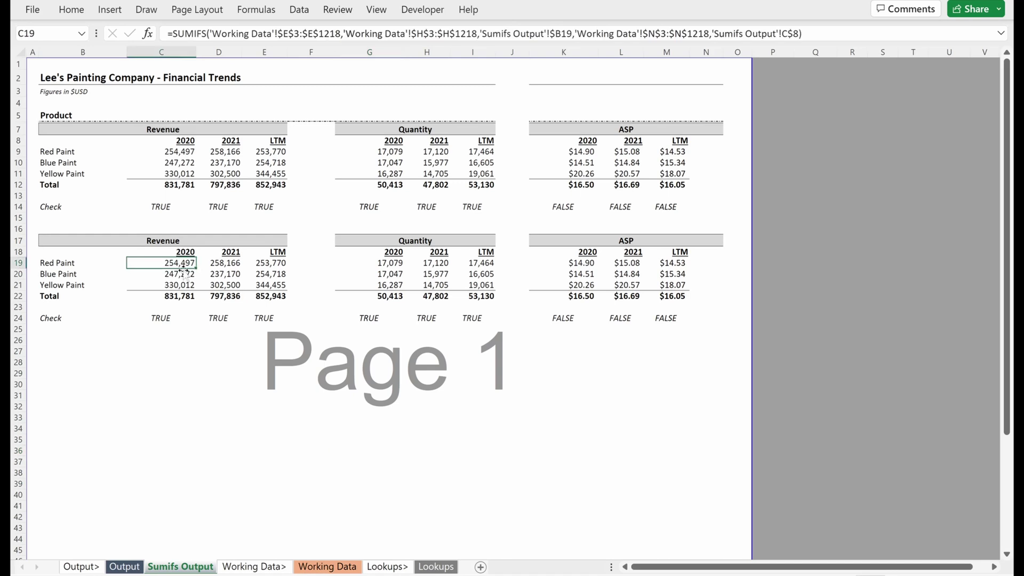
key(F2)
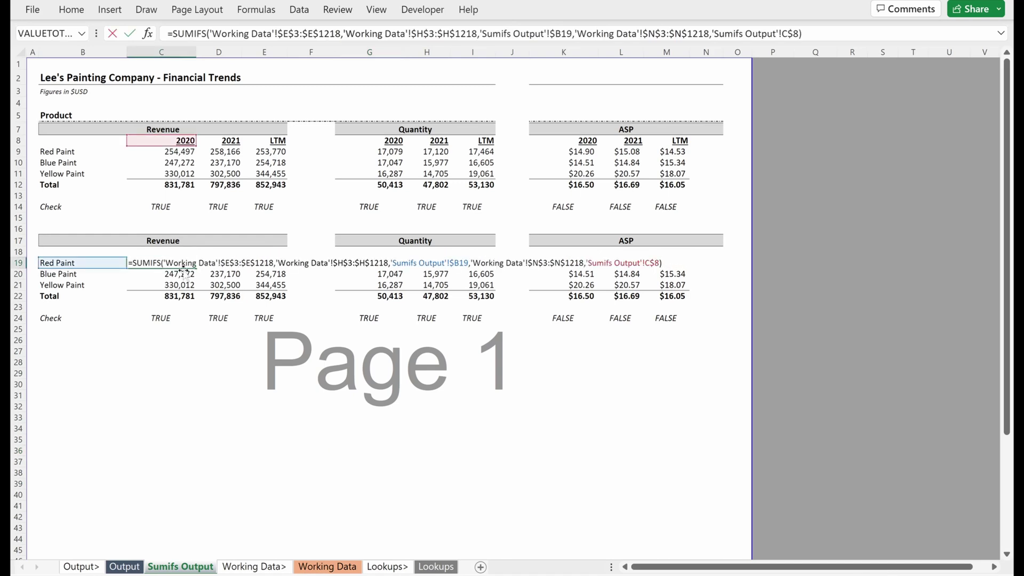
key(Escape)
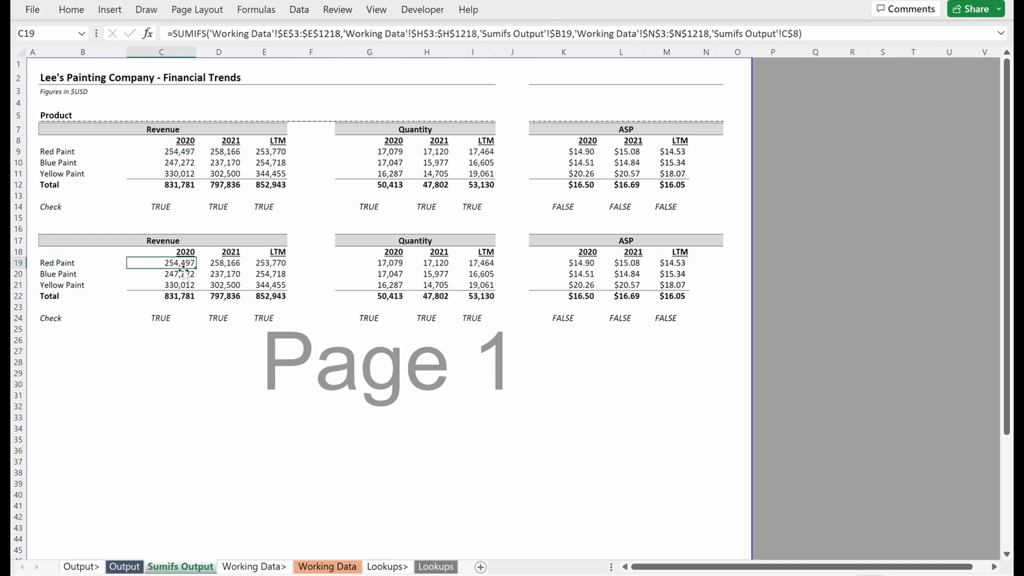
- Rewrite C19 as =SUMIFS(Revenue,Paint_Color,$B19,Year,C$18), returning 254,497 for Red Paint 2020
text(=sumifs)
key(Tab)
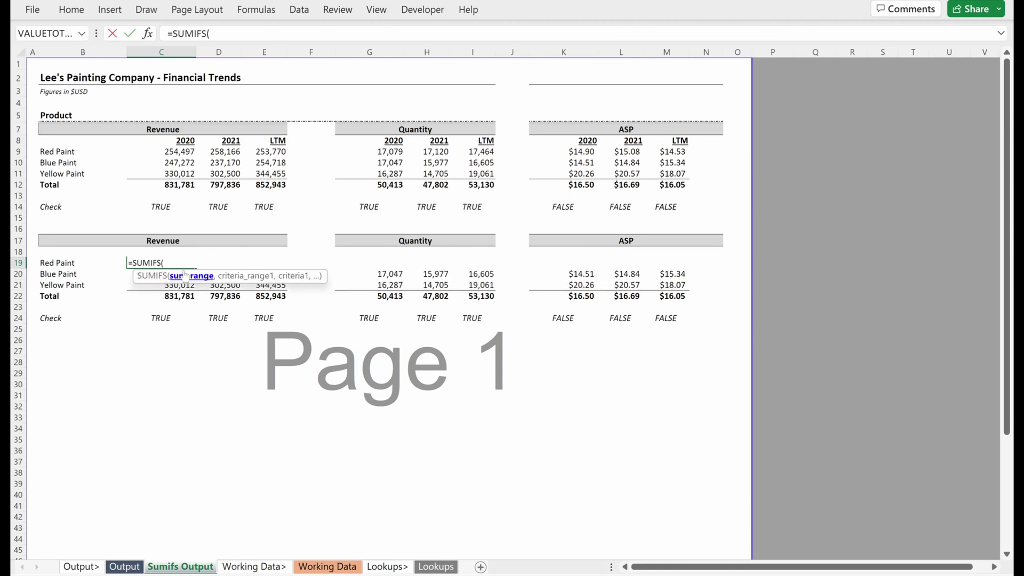
text(Revenue,)
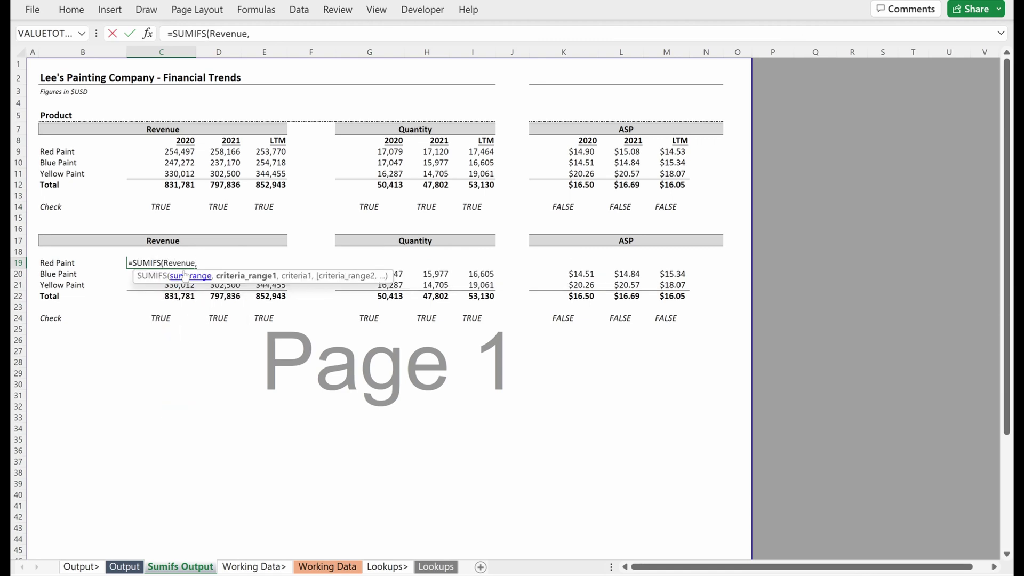
text(pain)
key(Tab)
text(,)
key(Left)
key(Left)
key(Right)
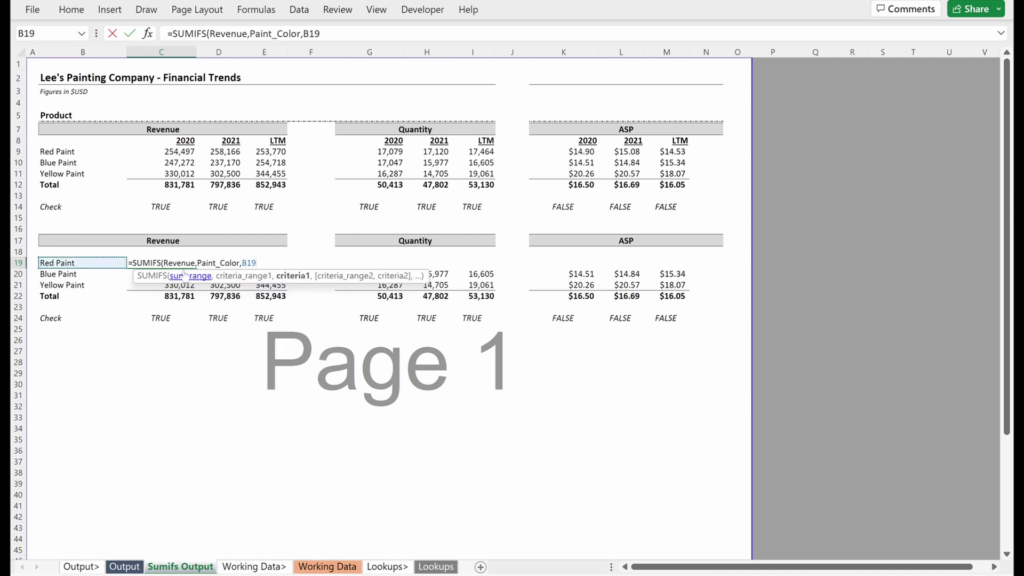
key(F4)
key(F4)
key(F4)
text(,Year,)
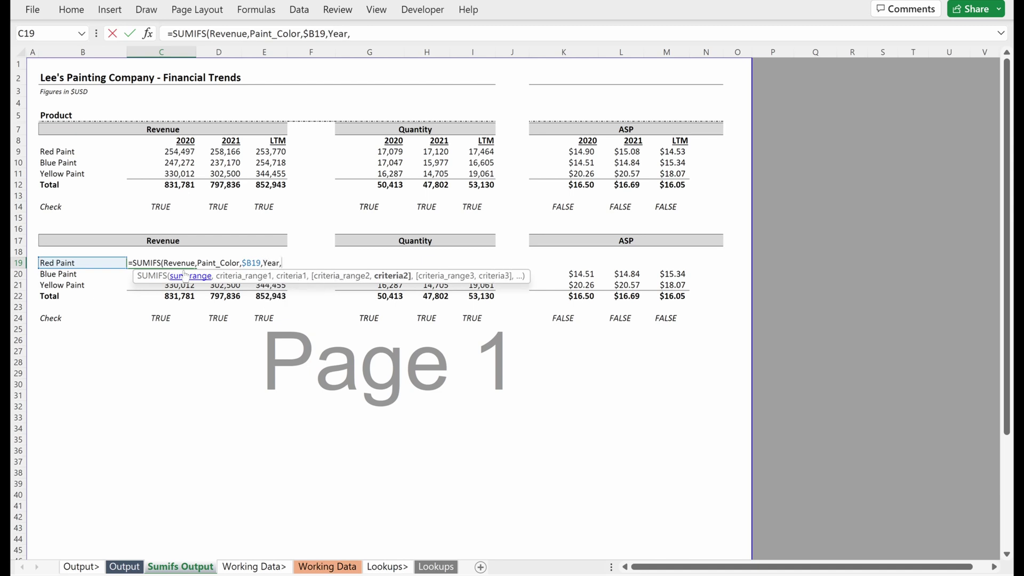
key(Up)
key(F4)
key(F4)
text())
key(ctrl+Return)
click(183, 267)
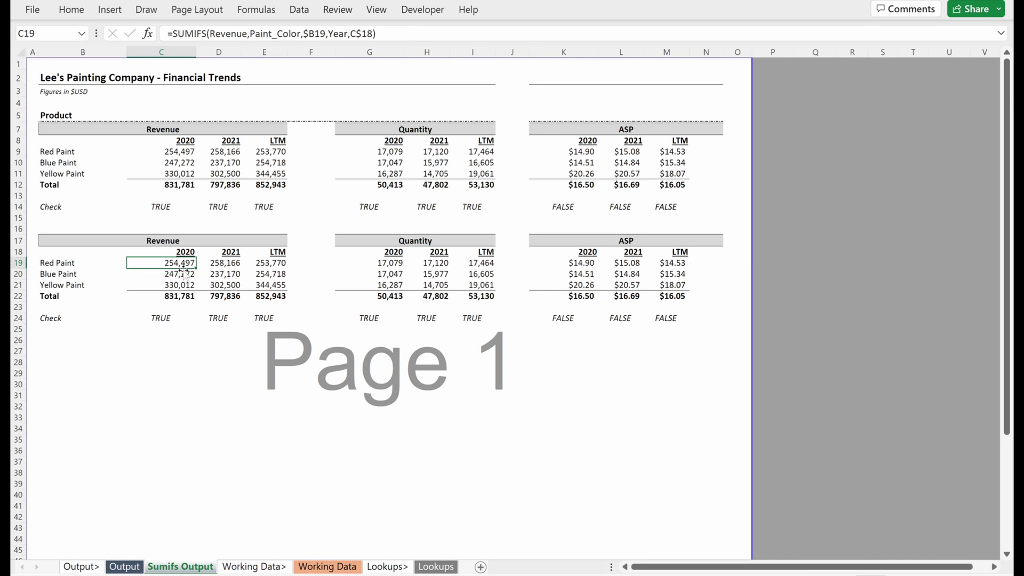
key(shift+Right)
key(shift+Right)
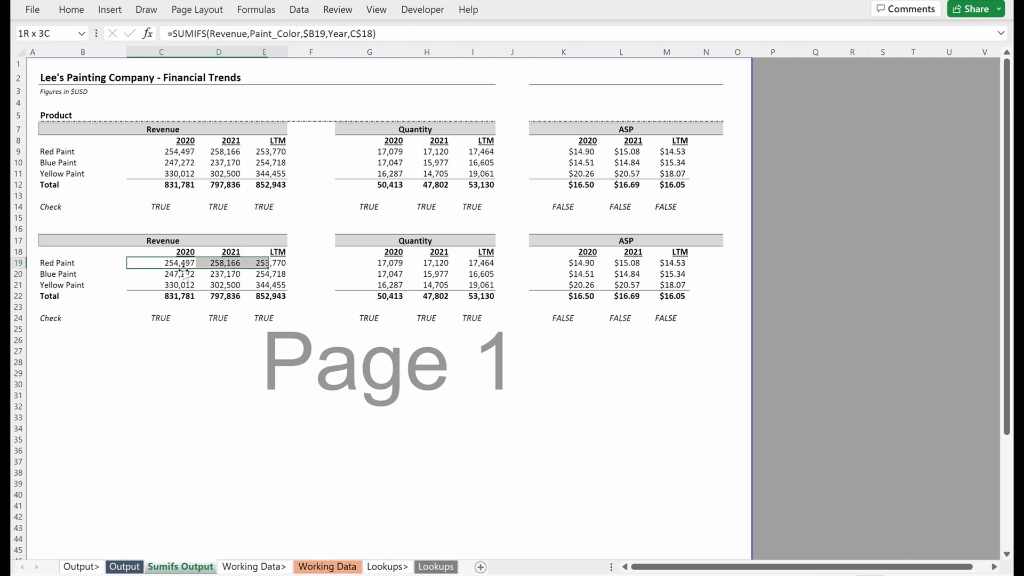
- Fill the named-range SUMIFS formula through the revenue block C19:E21
key(shift+Down)
key(shift+Down)
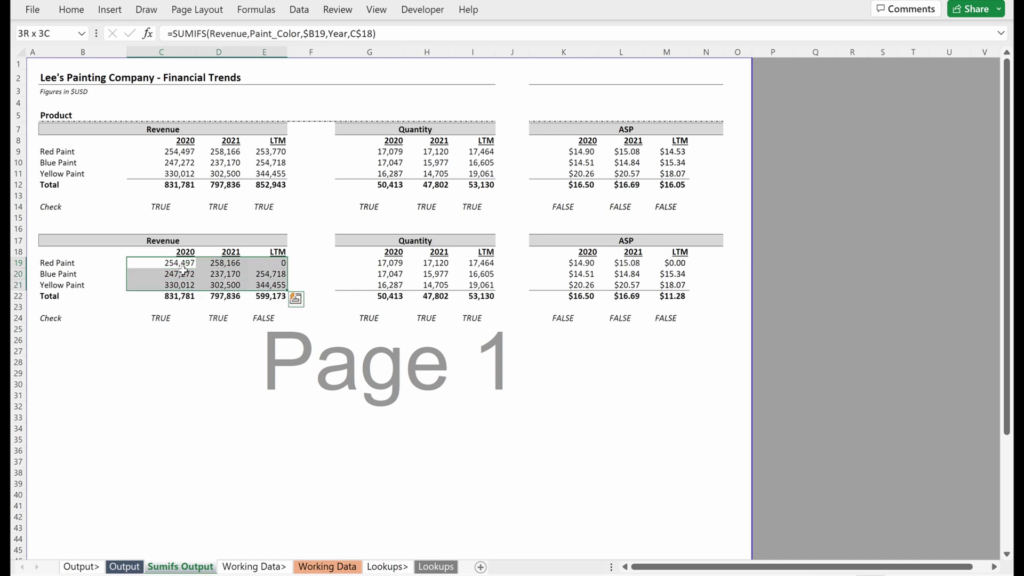
key(ctrl+r)
key(Right)
key(Left)
- Replace Year with LTM in the E19 formula and fill it down E19:E21
key(Right)
key(Right)
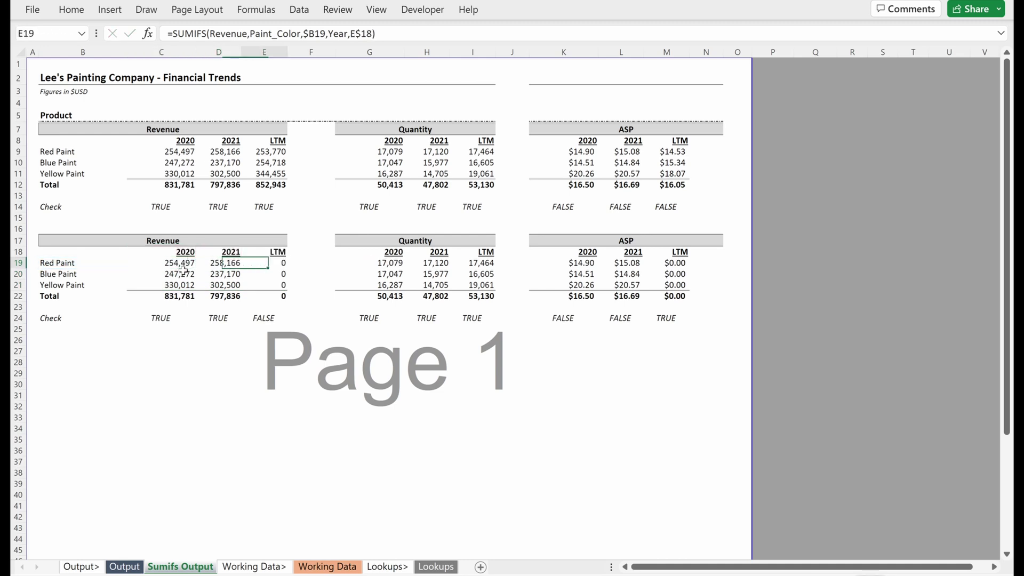
key(F2)
key(ctrl+Left)
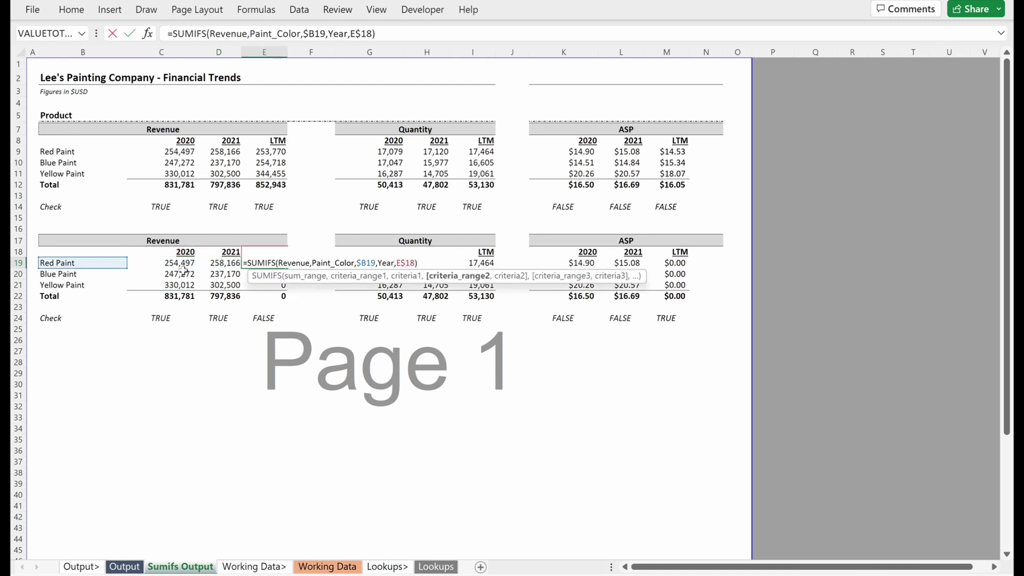
key(ctrl+shift+Left)
text(LTM)
key(Return)
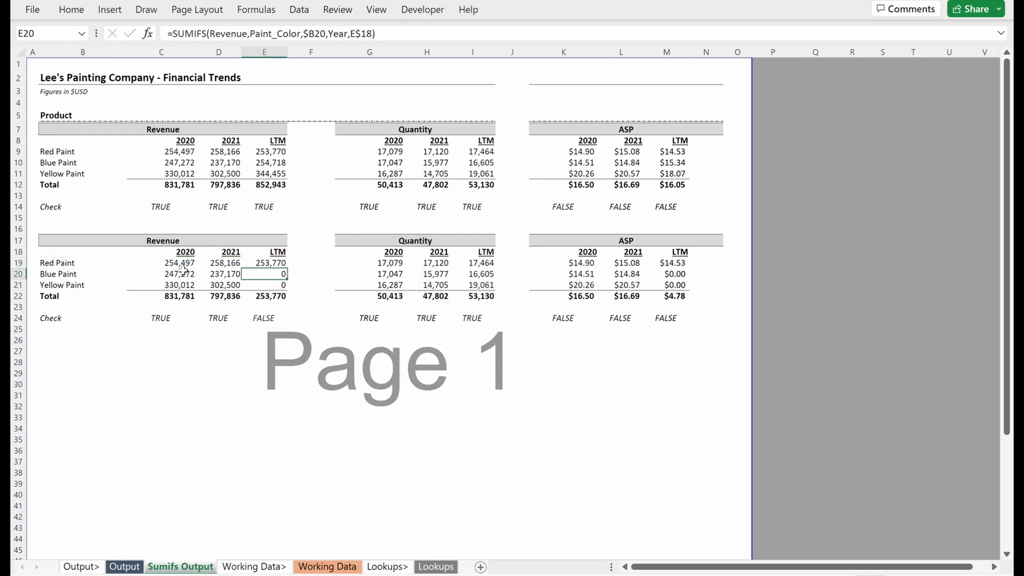
key(Up)
key(shift+Down)
key(shift+Down)
key(ctrl+d)
- Add a difference check in C24 comparing totals C22 and C12, copied across the row
key(Left)
key(Down)
key(Down)
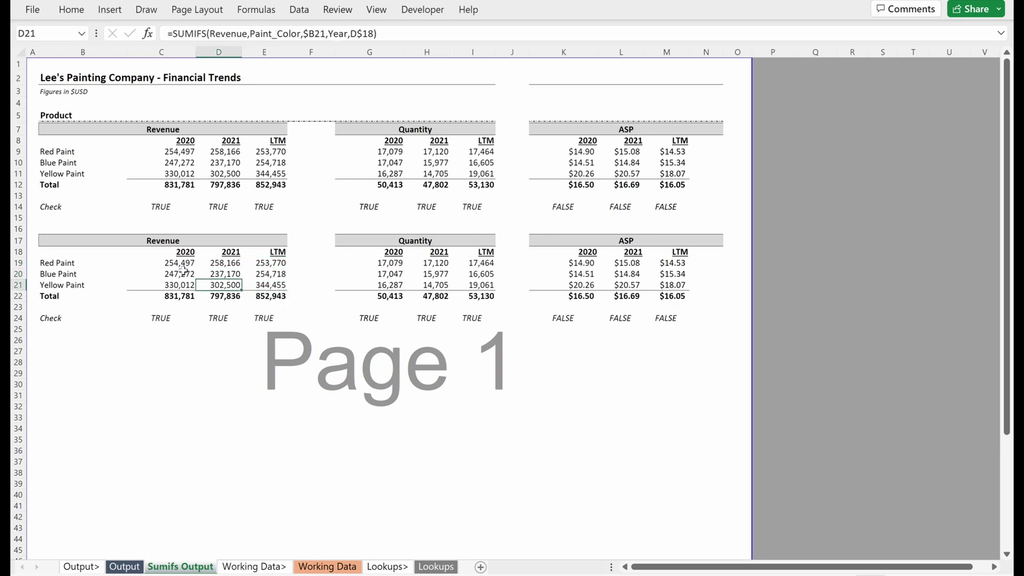
key(Left)
key(Down)
key(Down)
key(Down)
text(=)
key(Up)
key(Up)
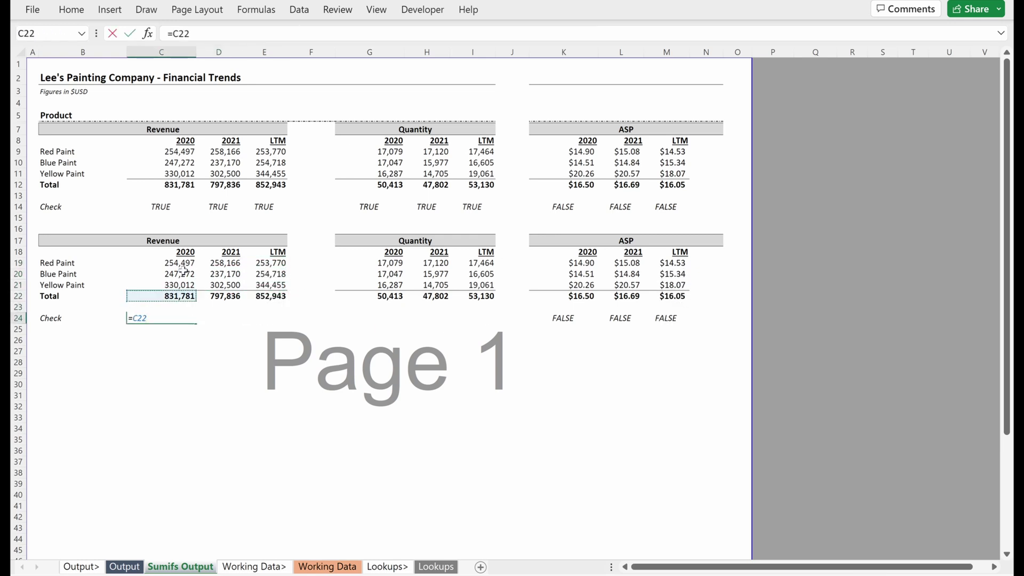
text(-)
key(Up)
key(Up)
key(Up)
key(Up)
key(Up)
key(Up)
key(Up)
key(Up)
key(Up)
key(Up)
key(Up)
key(Up)
key(Return)
key(Up)
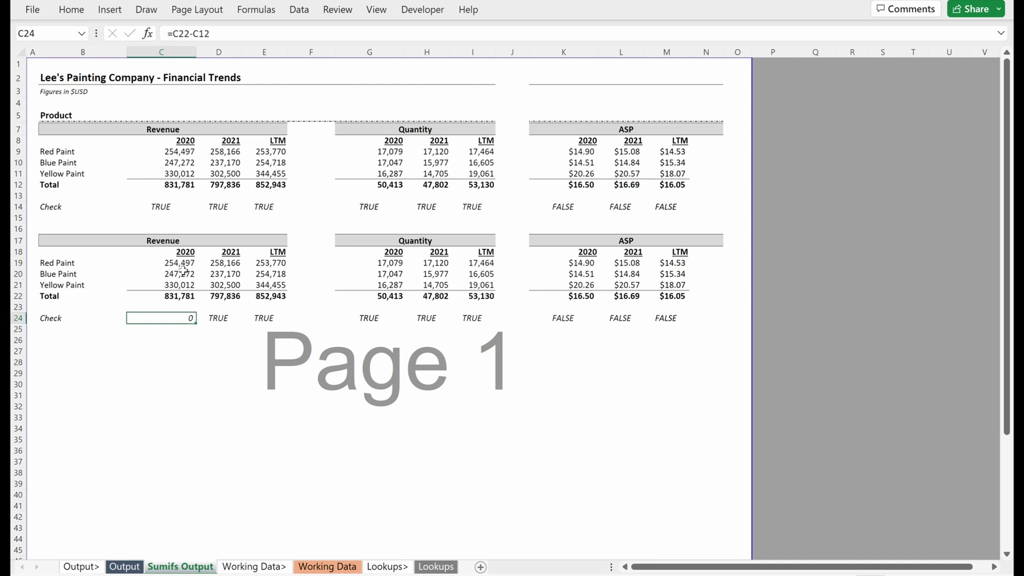
key(shift+Right)
key(shift+Right)
key(ctrl+r)
- Change the check to =C22=C12 and fill it to E24 so all three read TRUE
key(F2)
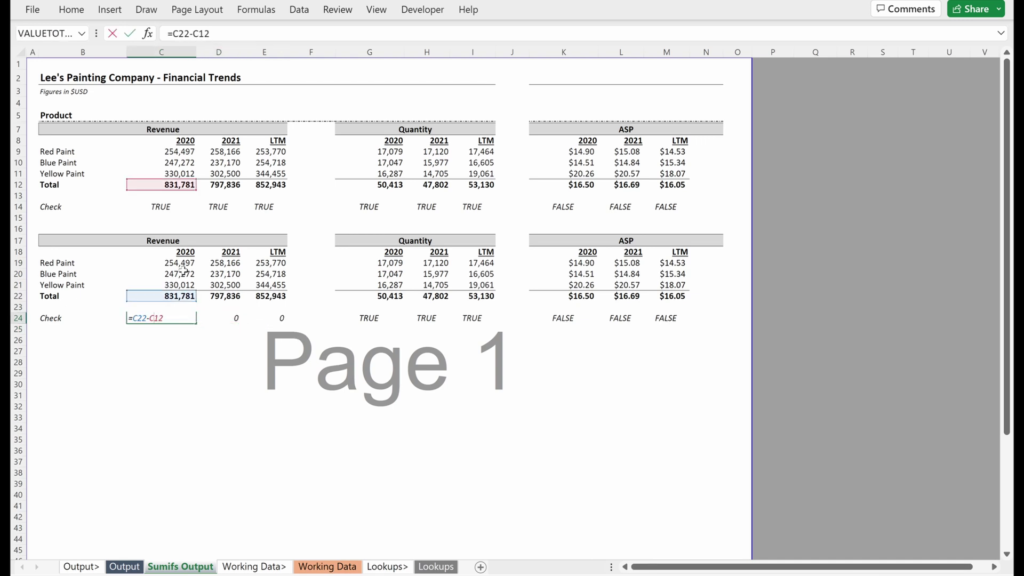
key(Left)
key(Left)
key(Left)
key(BackSpace)
text(=)
key(Return)
key(Up)
key(shift+Right)
key(shift+Right)
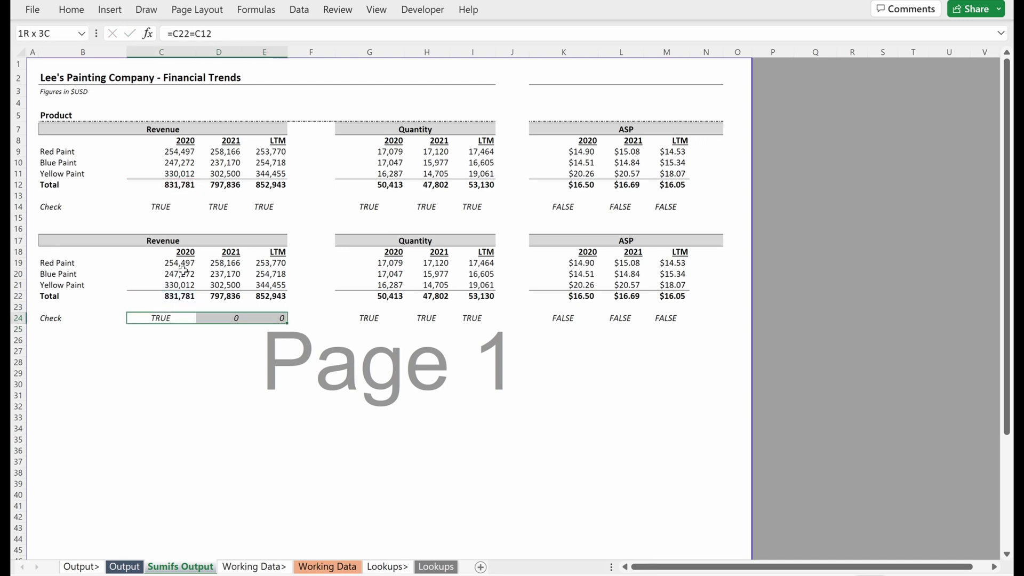
key(ctrl+r)
key(shift+Left)
key(shift+Left)
key(Up)
key(Up)
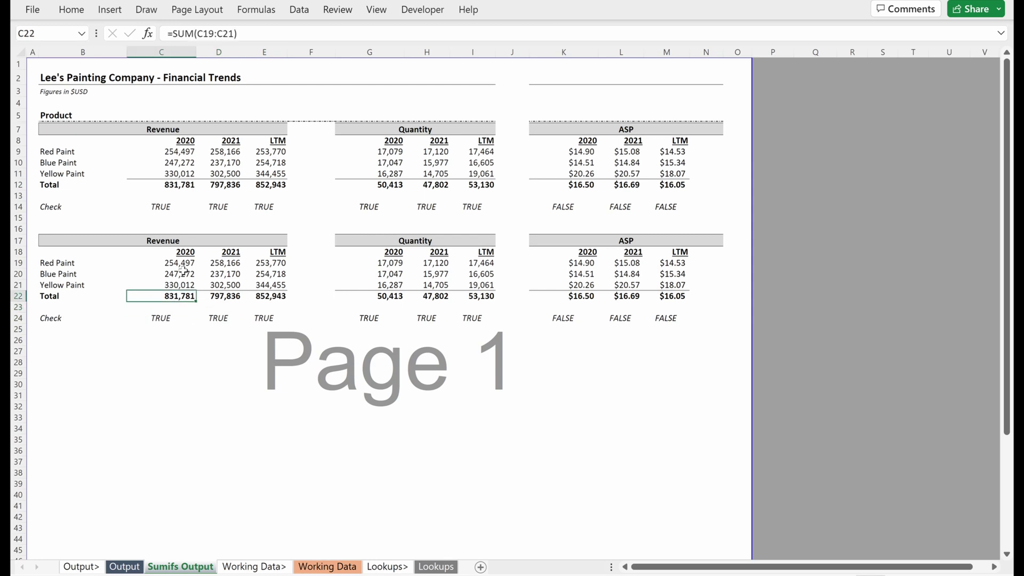
key(ctrl+shift+Up)
key(shift+Right)
key(shift+Right)
key(ctrl+c)
- Paste the copied Revenue formulas into the Quantity table at G18:I22 and select its value rows
key(Right)
key(Right)
key(Right)
key(Right)
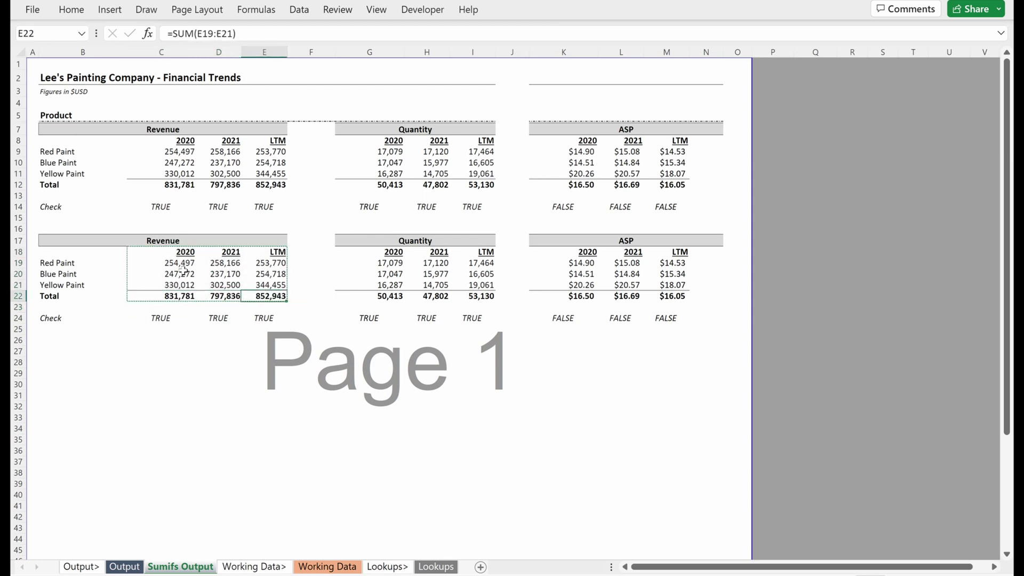
key(ctrl+Up)
key(Down)
key(ctrl+v)
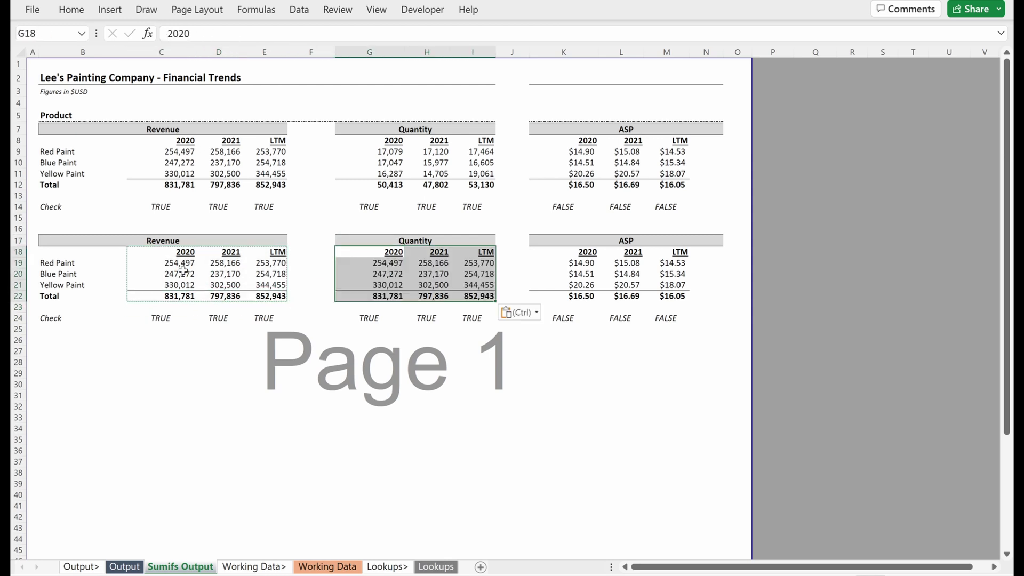
key(Down)
key(shift+Right)
key(shift+Right)
key(ctrl+shift+Down)
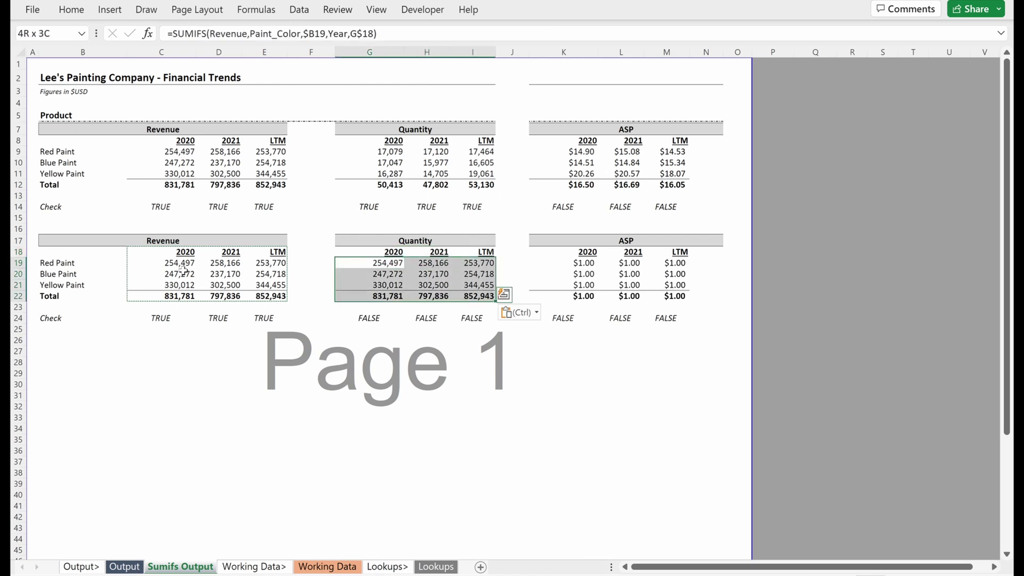
- Replace 'Revenue' with 'Quantity' in the selected Quantity formulas
key(ctrl+h)
key(shift+Tab)
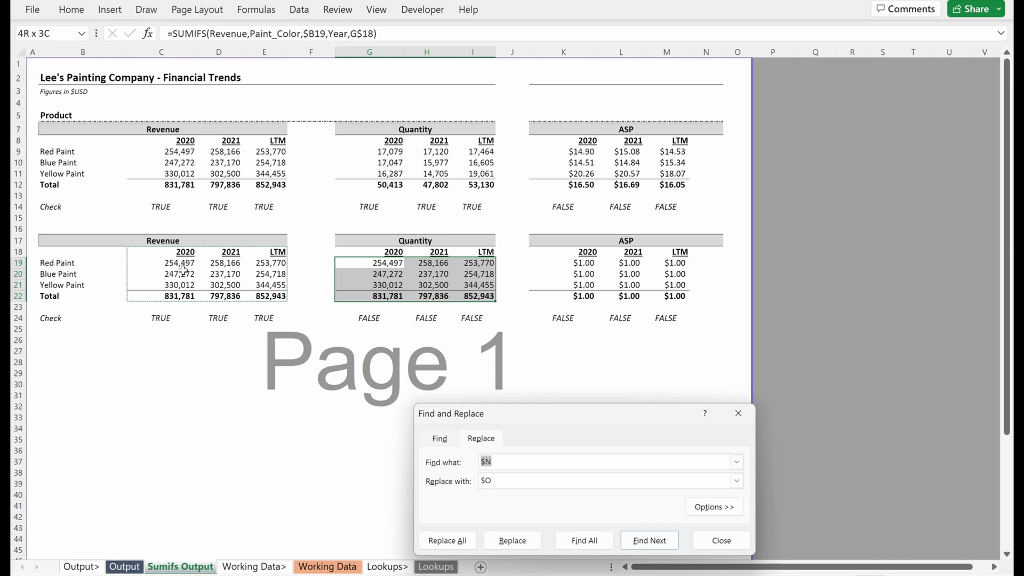
text(Revenue)
key(Tab)
text(Quantity)
key(Tab)
key(Tab)
key(Return)
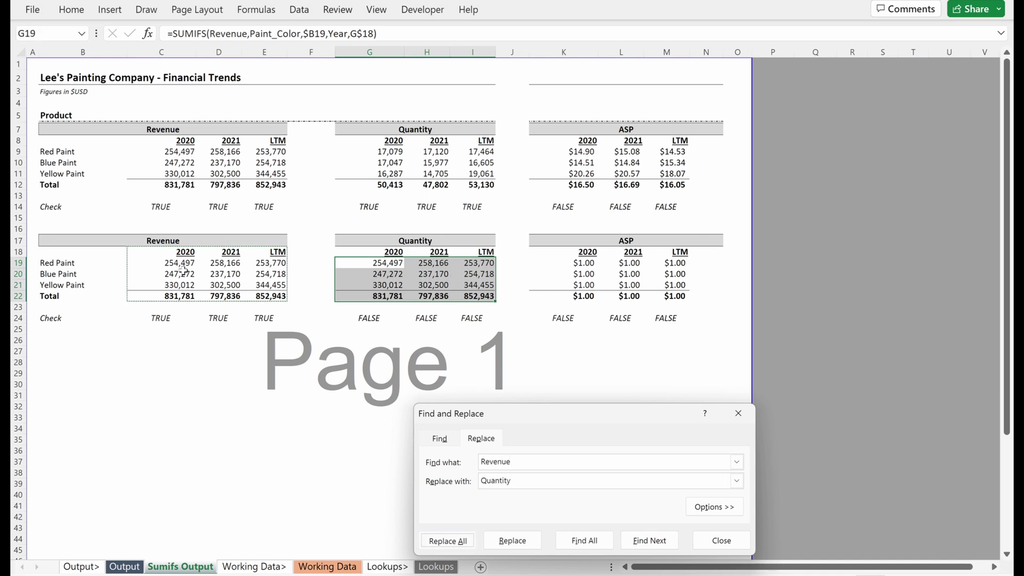
key(Return)
key(Escape)
- Copy the C24:E24 check formulas into G24:I24 and K24:M24
key(Down)
key(Down)
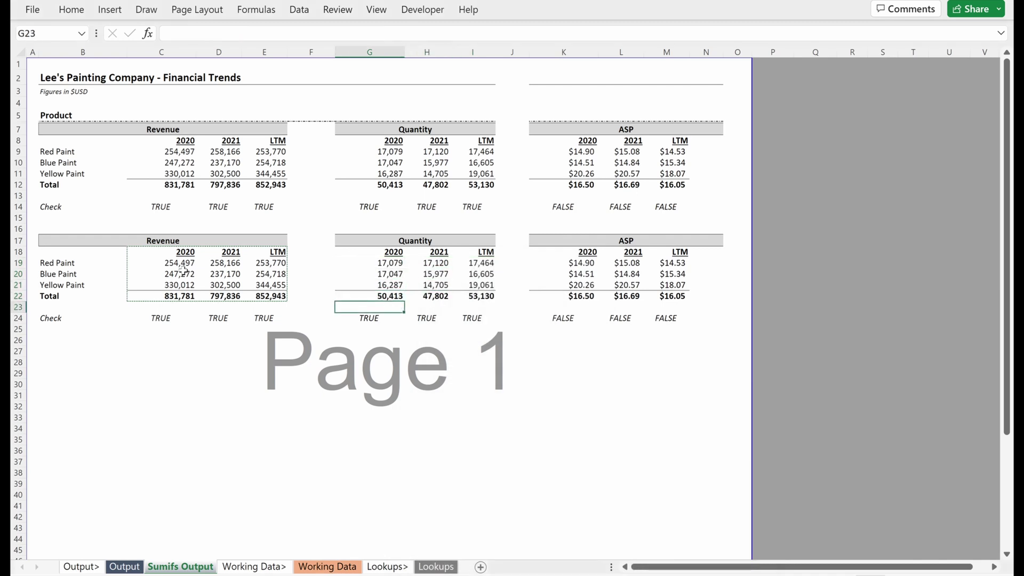
key(F2)
key(Escape)
key(Left)
key(Left)
key(Left)
key(Left)
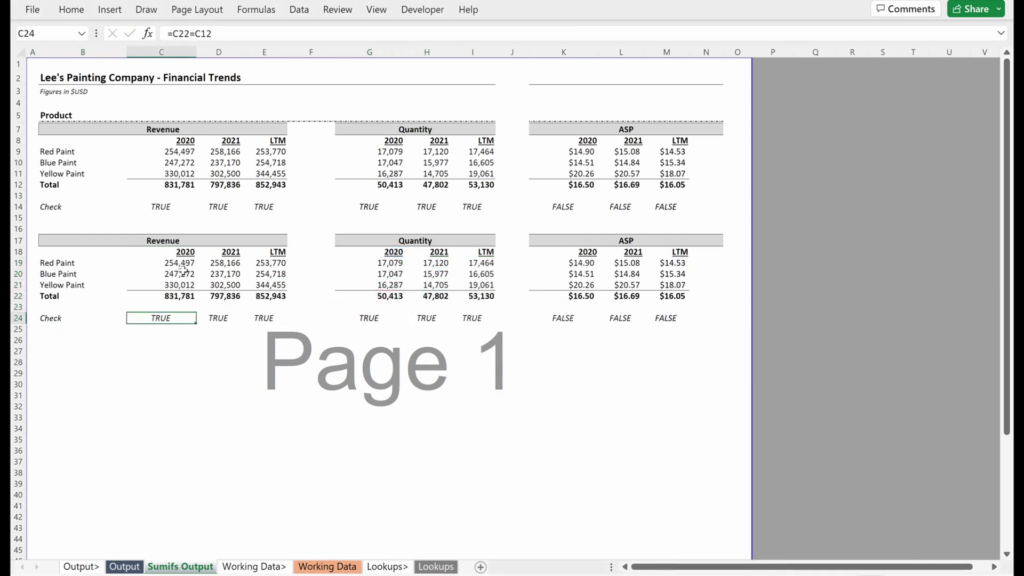
key(shift+Right)
key(shift+Right)
key(ctrl+c)
key(Right)
key(Right)
key(Right)
key(Right)
key(ctrl+v)
key(Right)
key(Right)
key(Right)
key(Right)
key(ctrl+v)
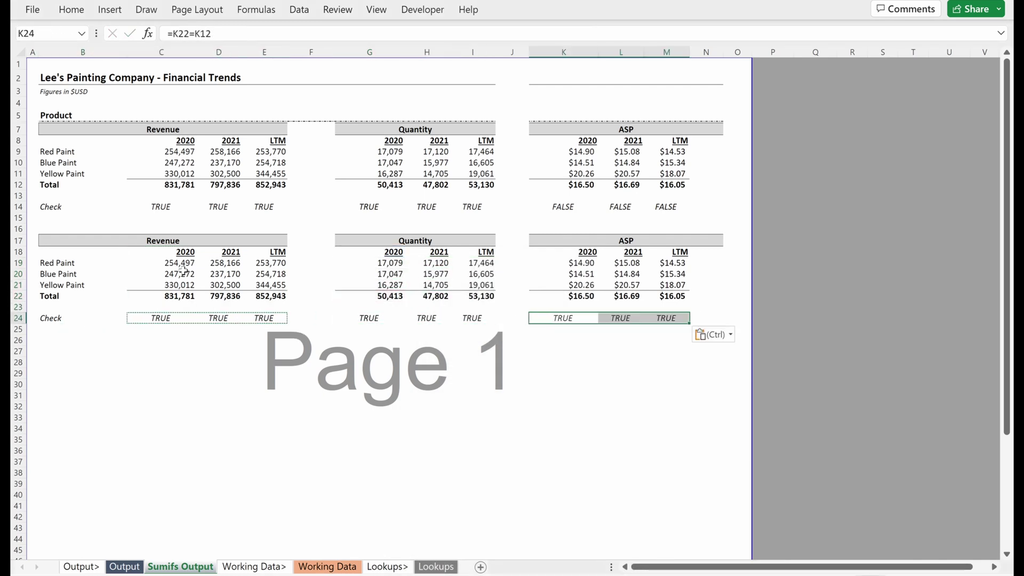
- Review the K24, L24 and M24 ASP check formulas
key(Right)
key(Left)
key(F2)
key(Escape)
key(Right)
key(F2)
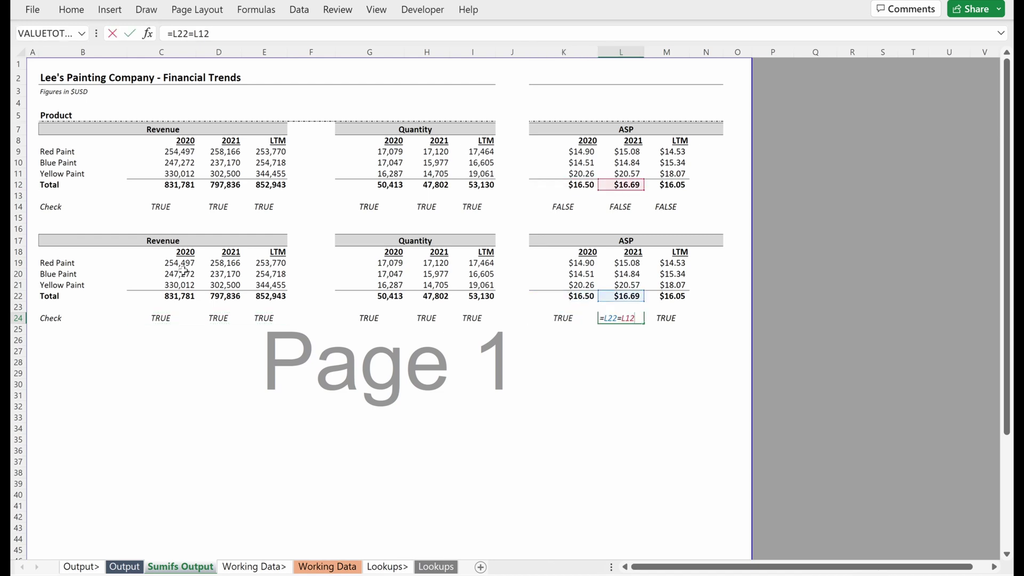
key(Escape)
key(Right)
key(F2)
key(Escape)
key(Left)
key(F2)
key(Escape)
- Inspect the new Paint_Color Quantity SUMIFS formulas across the lower Quantity table
key(Left)
key(Left)
key(Left)
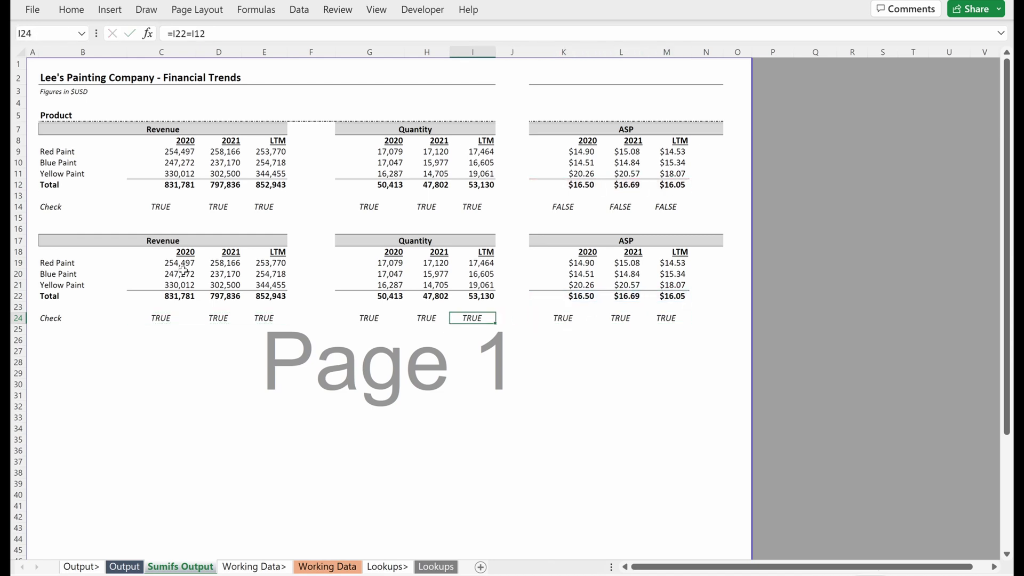
key(Up)
key(Up)
key(Up)
key(F2)
key(Escape)
key(Left)
key(F2)
key(Escape)
key(Left)
key(F2)
key(Escape)
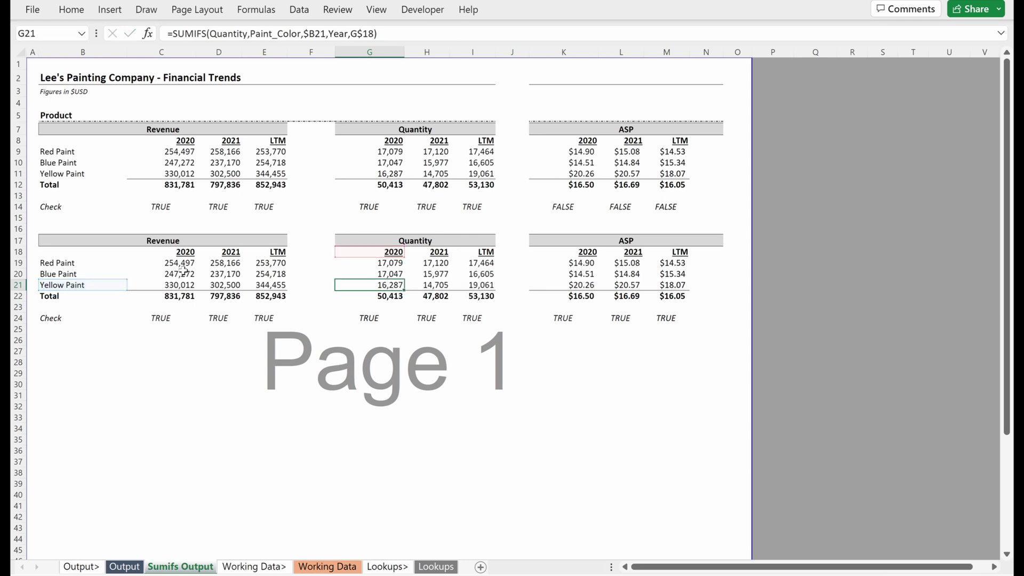
key(Up)
key(F2)
key(Escape)
key(Right)
key(F2)
key(Escape)
key(Right)
key(F2)
key(Escape)
key(Up)
key(F2)
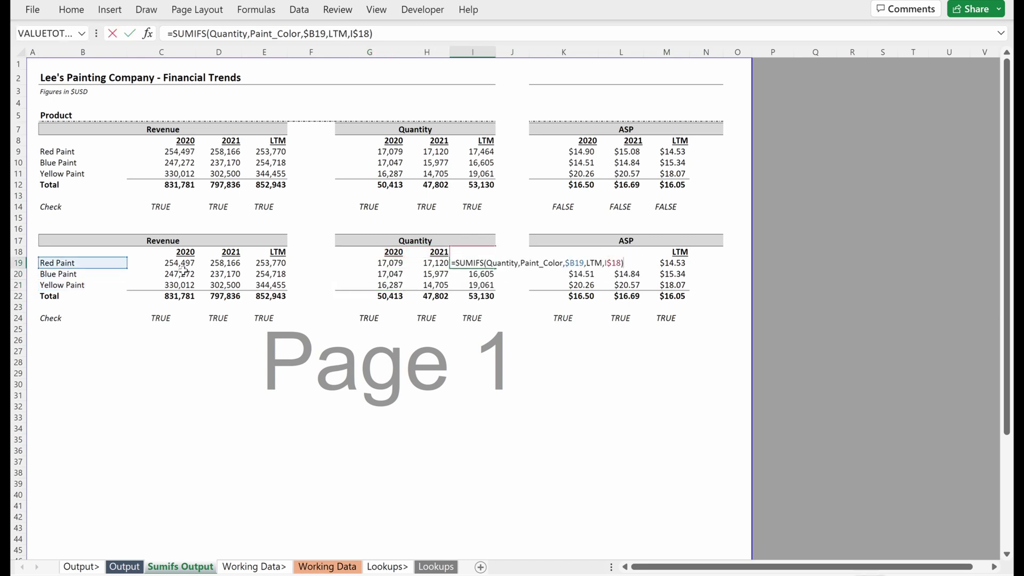
key(Escape)
key(Left)
key(Left)
key(Left)
key(Left)
key(Left)
key(Left)
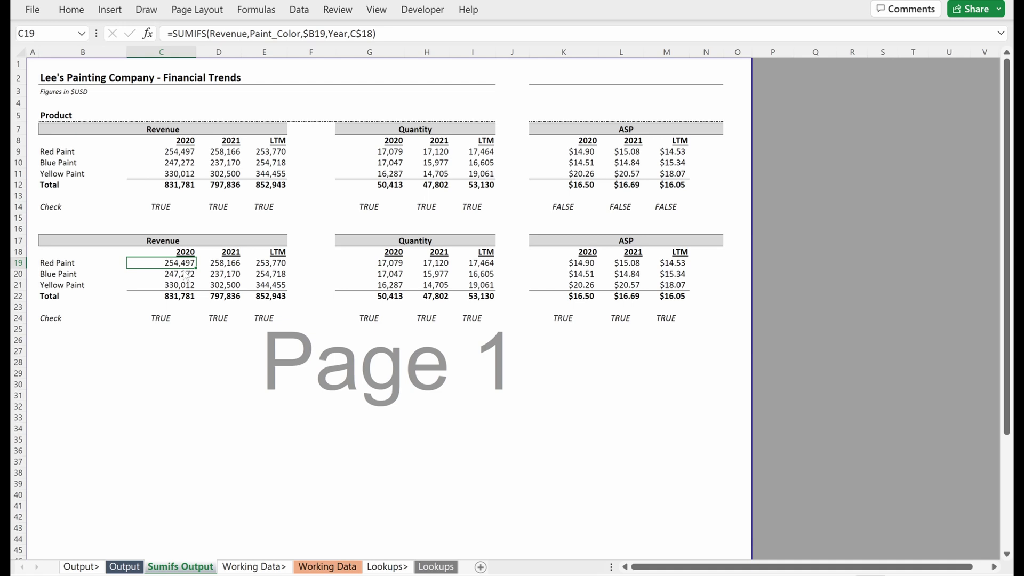
- Compare C9's sheet-referenced SUMIFS with C19's named-range formula, then open Name Manager
key(Up)
key(Up)
key(Up)
key(Up)
key(Up)
key(Up)
key(Up)
key(Up)
key(Up)
key(Up)
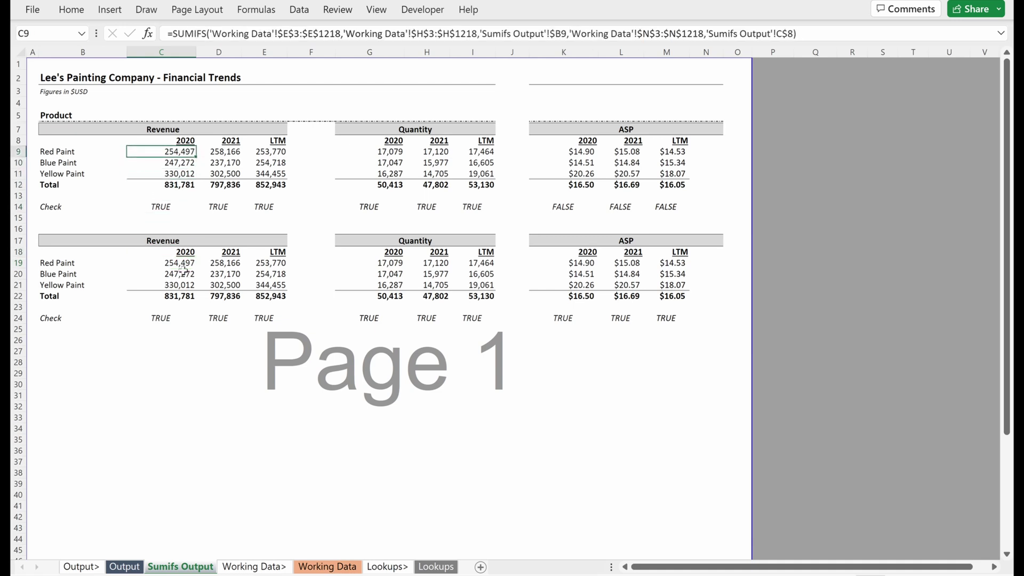
key(F2)
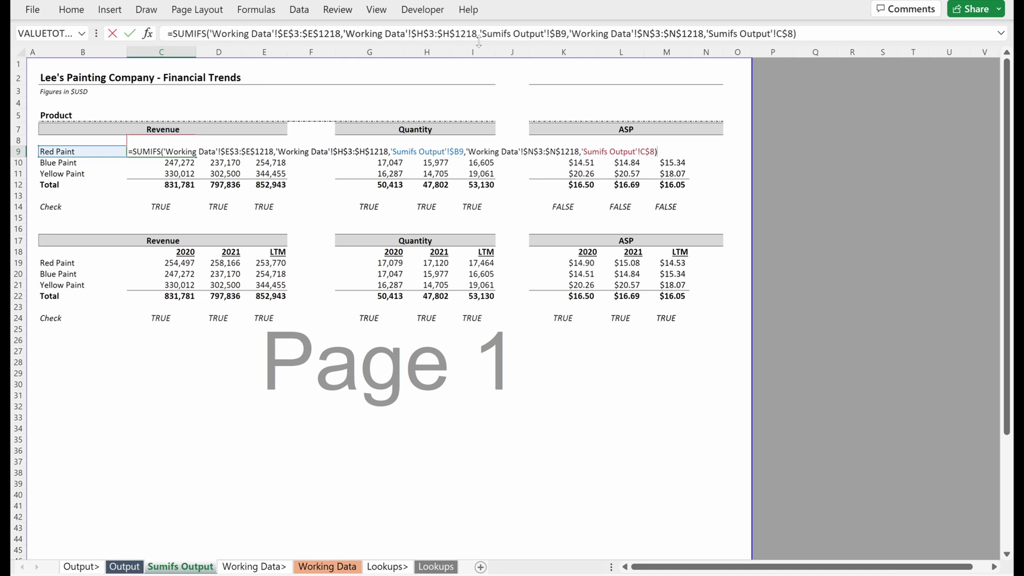
key(ctrl+Return)
key(Down)
key(Down)
key(Down)
key(Down)
key(Down)
key(Down)
key(Down)
key(Down)
key(Down)
key(Down)
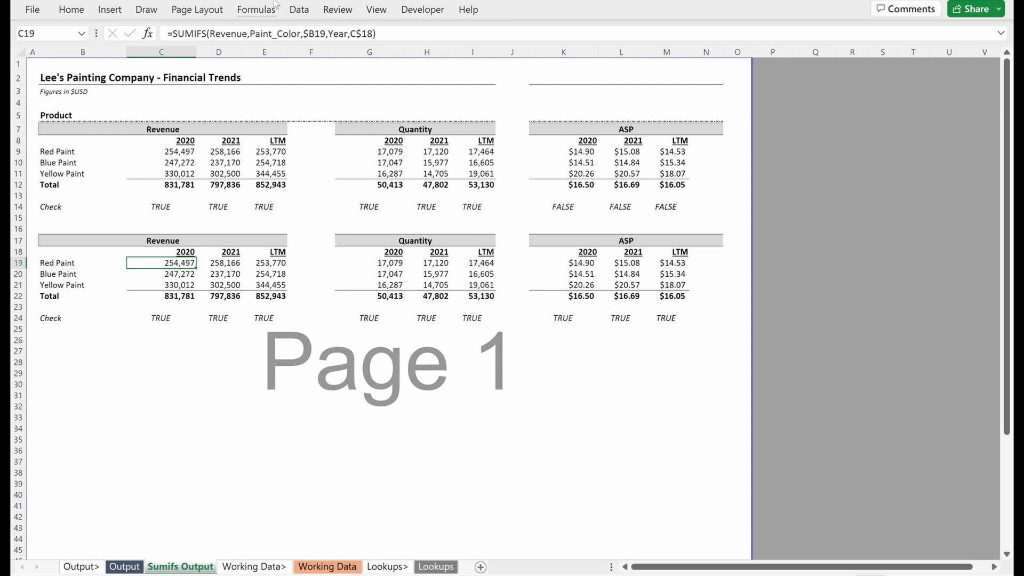
click(255, 12)
click(443, 51)
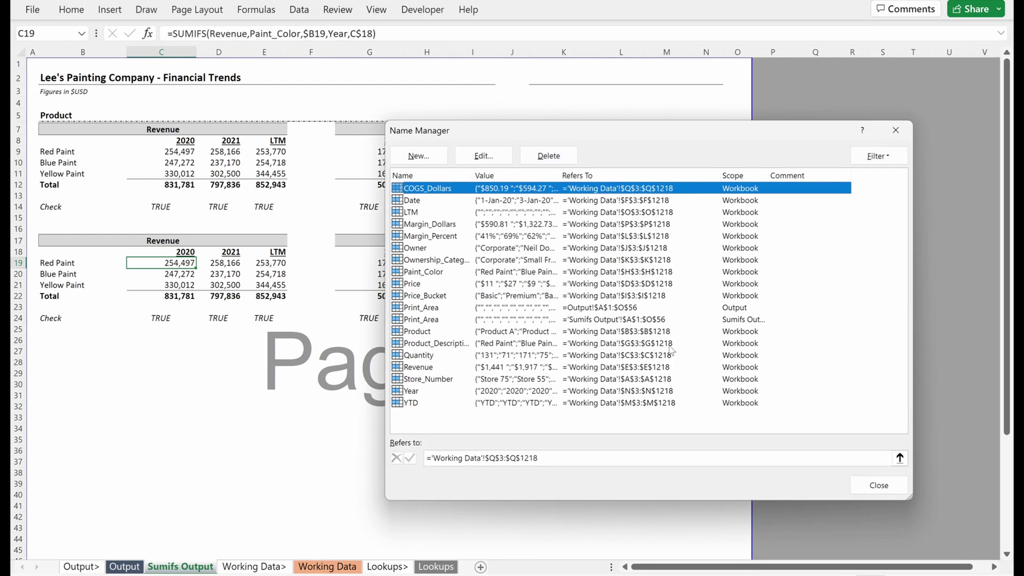
- Close Name Manager and evaluate C19 step by step to confirm it returns 254,497
click(901, 134)
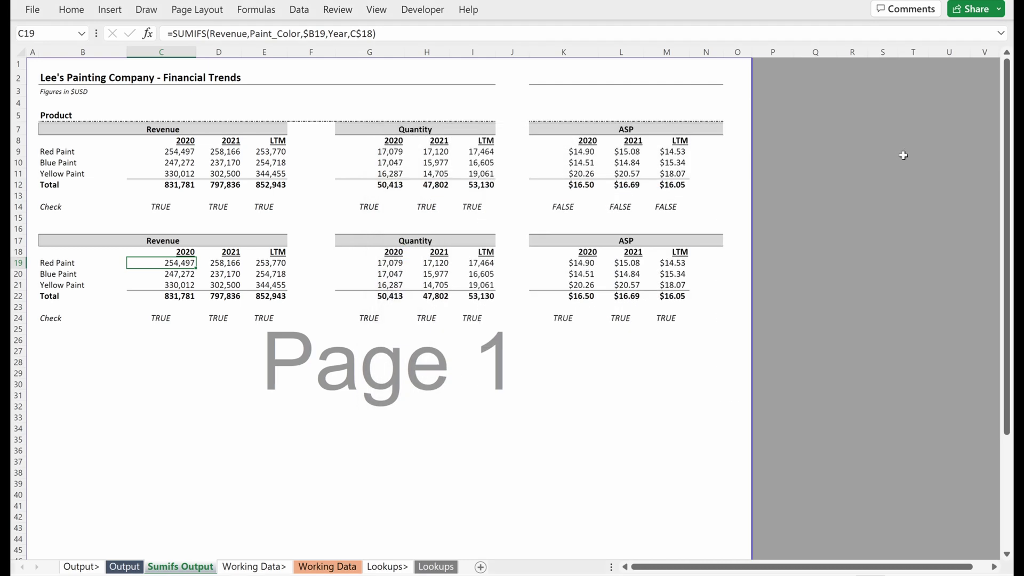
key(alt+m)
key(v)
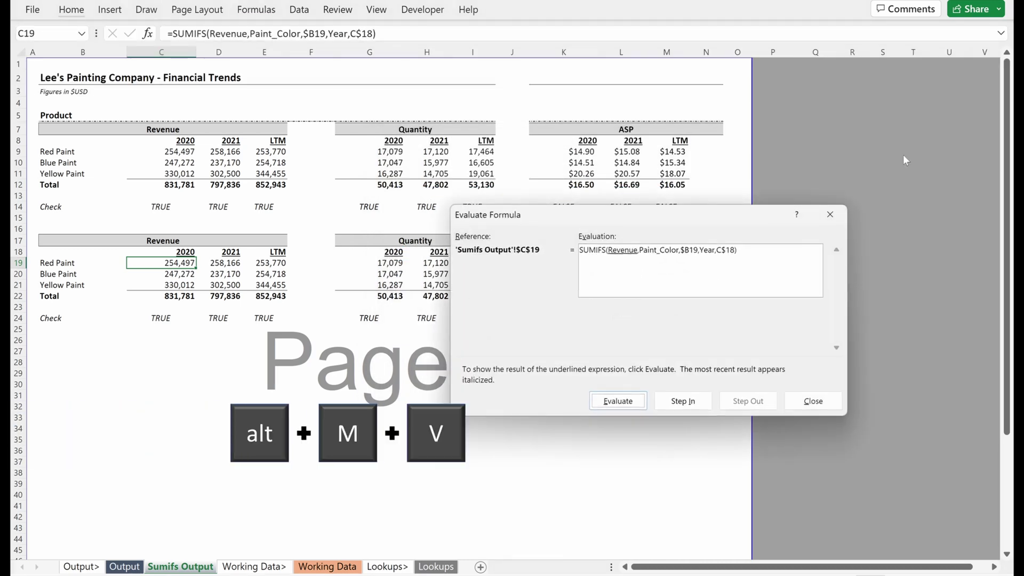
key(Return)
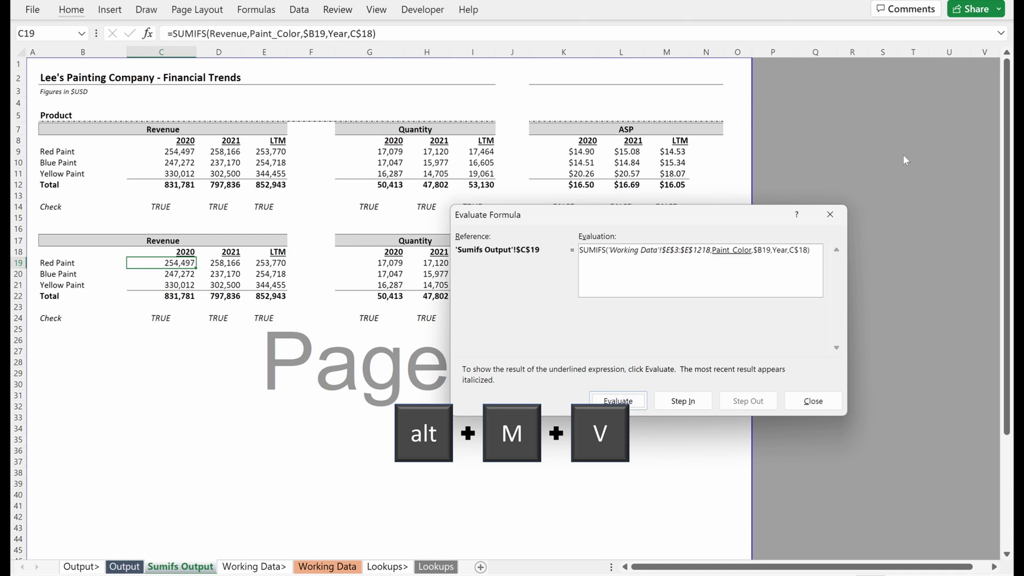
key(Return)
key(Return)
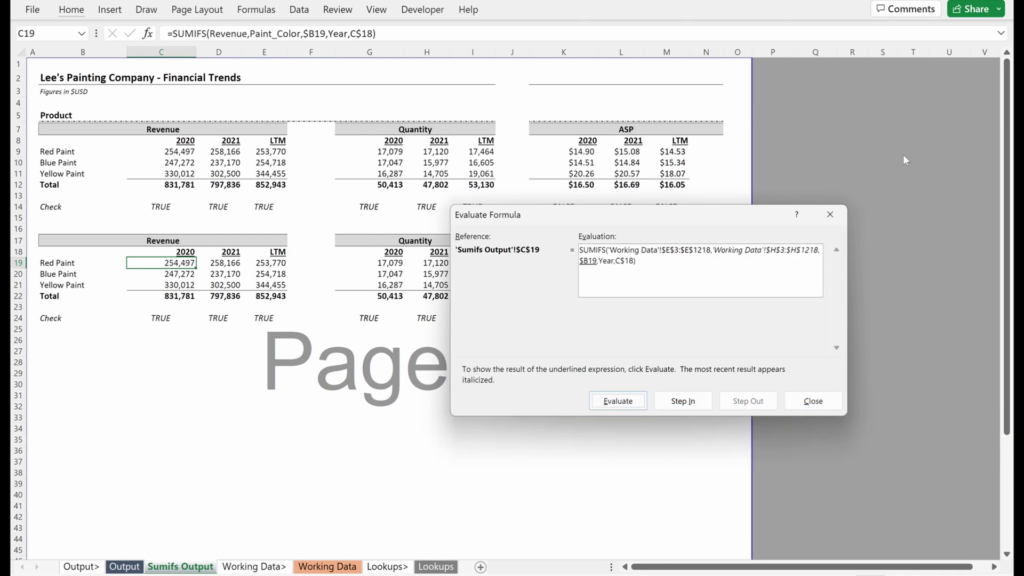
key(Return)
key(Return)
key(Return)
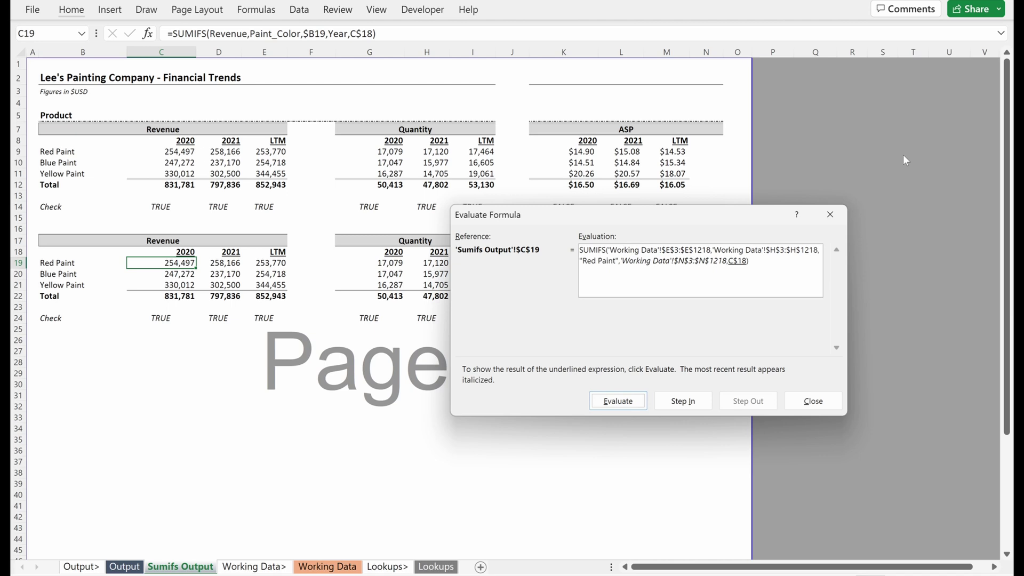
key(Escape)
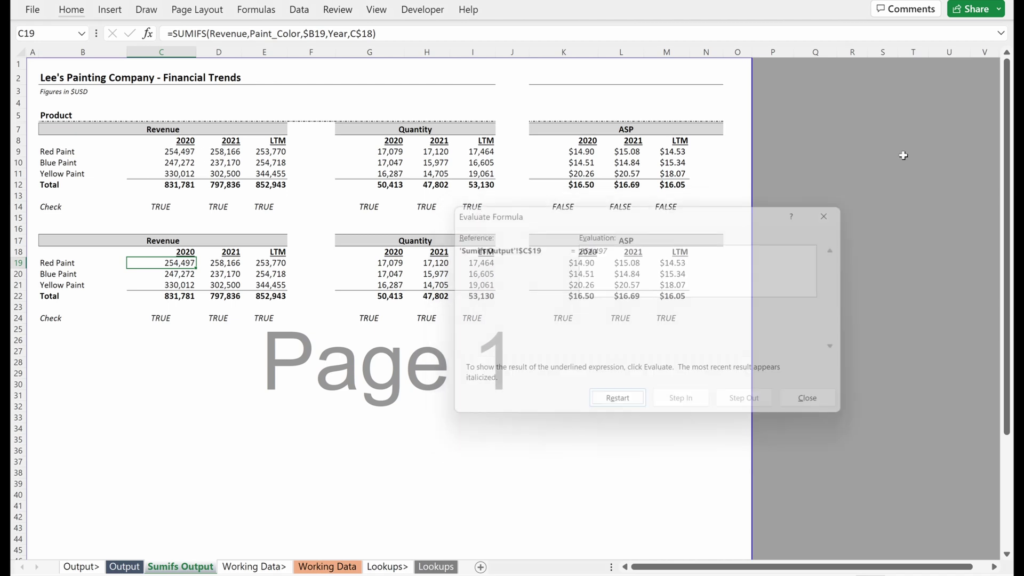
key(Up)
key(ctrl+Up)
key(ctrl+Up)
key(Down)
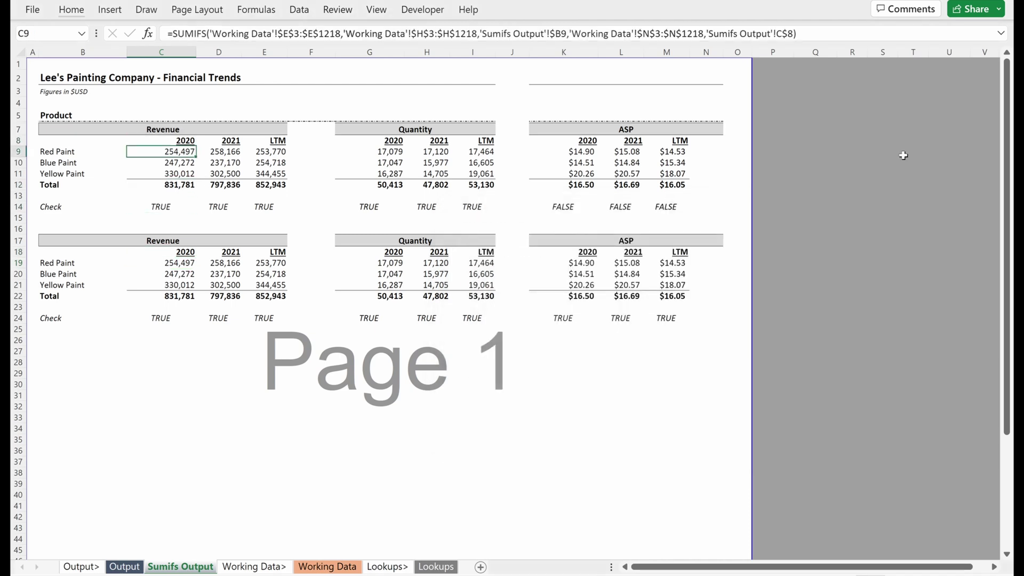
key(ctrl+Down)
key(ctrl+Down)
key(ctrl+Down)
key(Down)
key(Down)
key(Down)
key(Down)
key(Up)
key(Up)
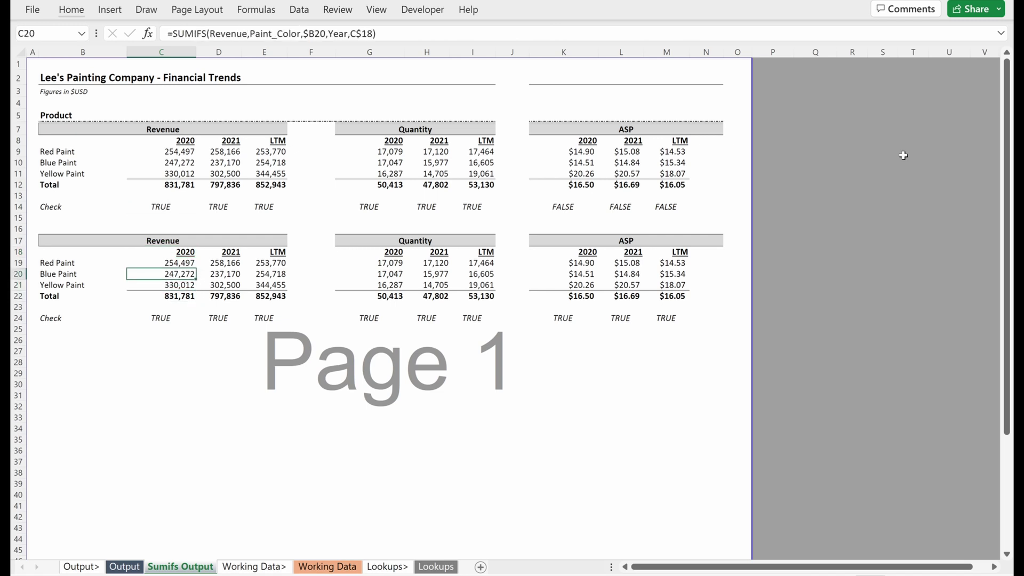
key(Up)
key(F2)
key(Escape)
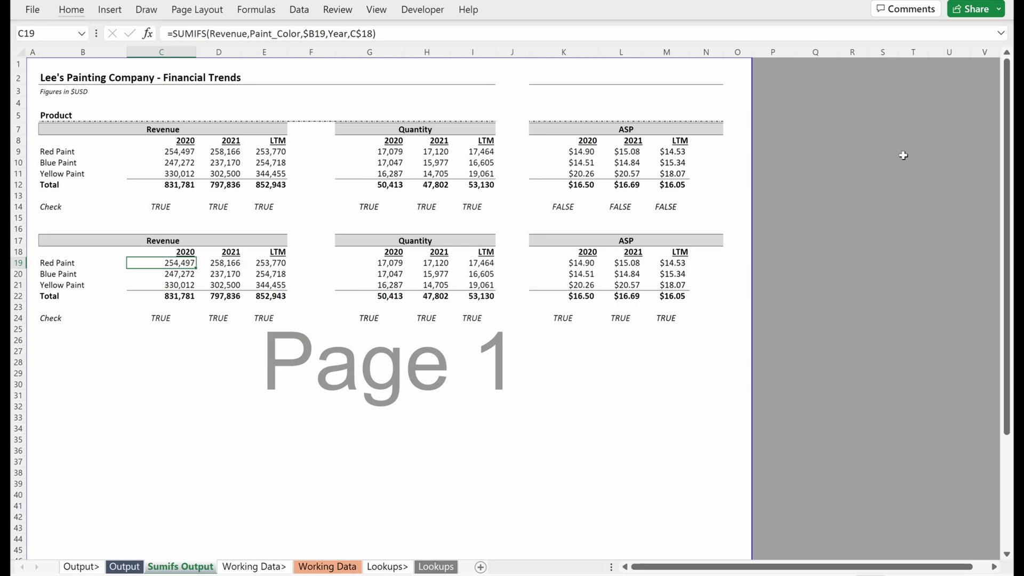
key(ctrl+bracketleft)
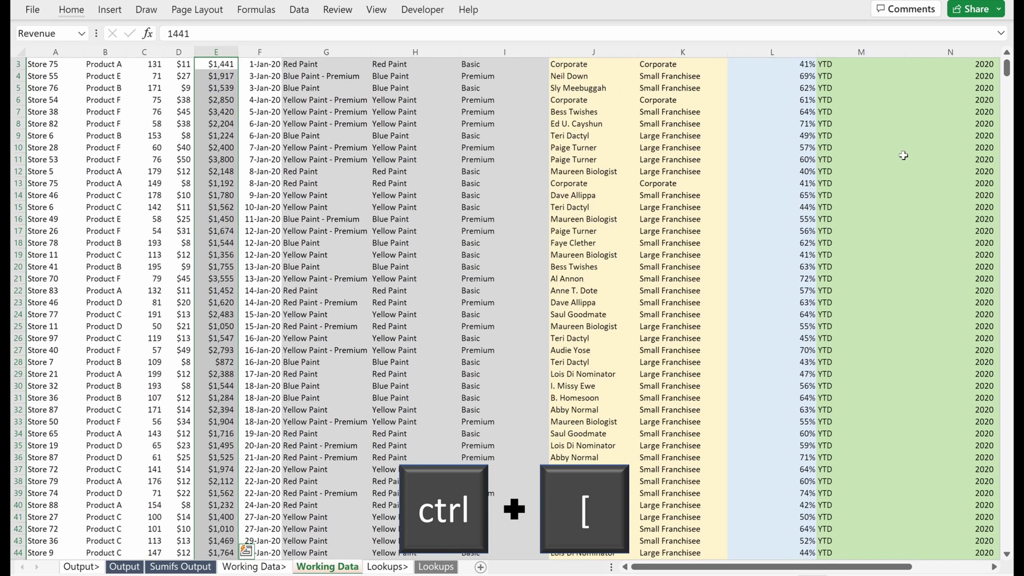
scroll(903, 155, up, 1)
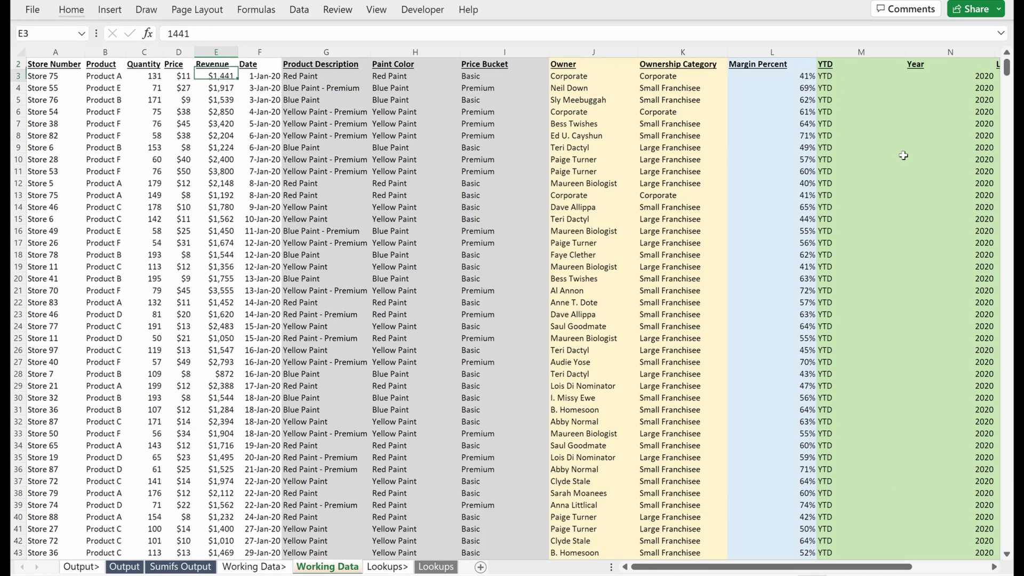
key(ctrl+Page_Up)
key(ctrl+Page_Up)
key(Up)
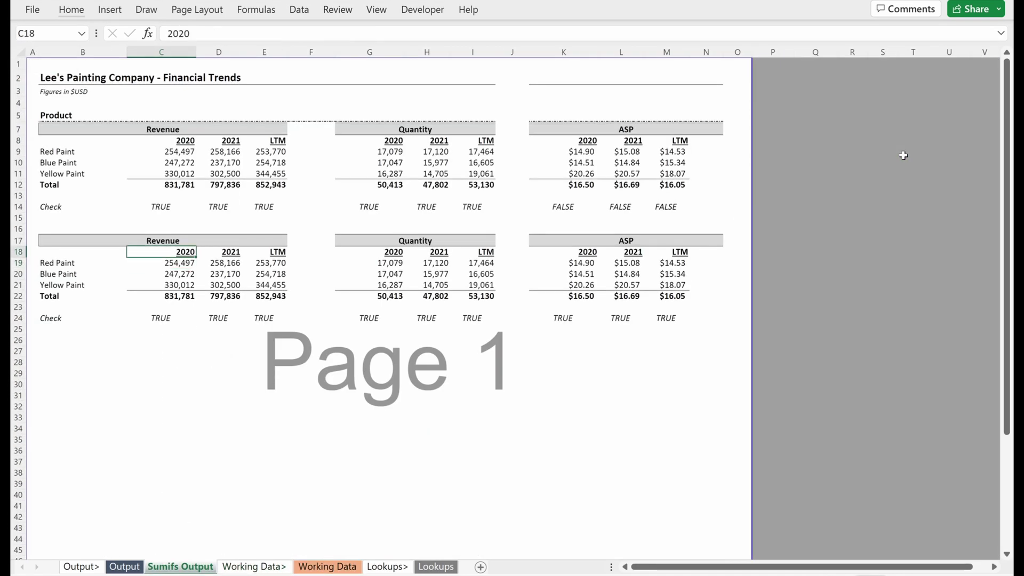
key(Up)
key(Up)
key(Up)
key(Up)
key(Up)
key(Up)
key(Up)
key(Up)
key(Up)
key(ctrl+bracketleft)
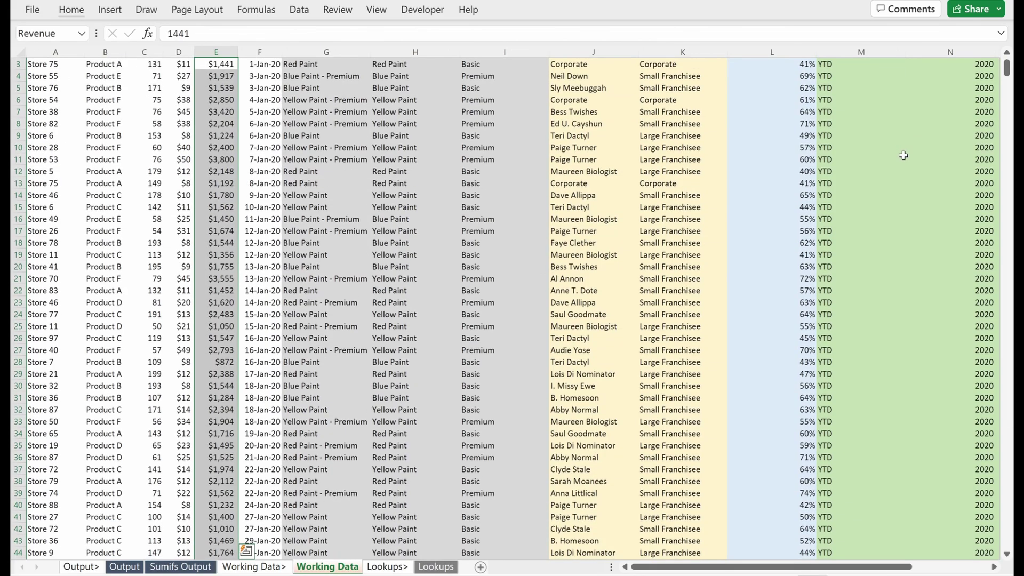
key(Up)
key(ctrl+Page_Up)
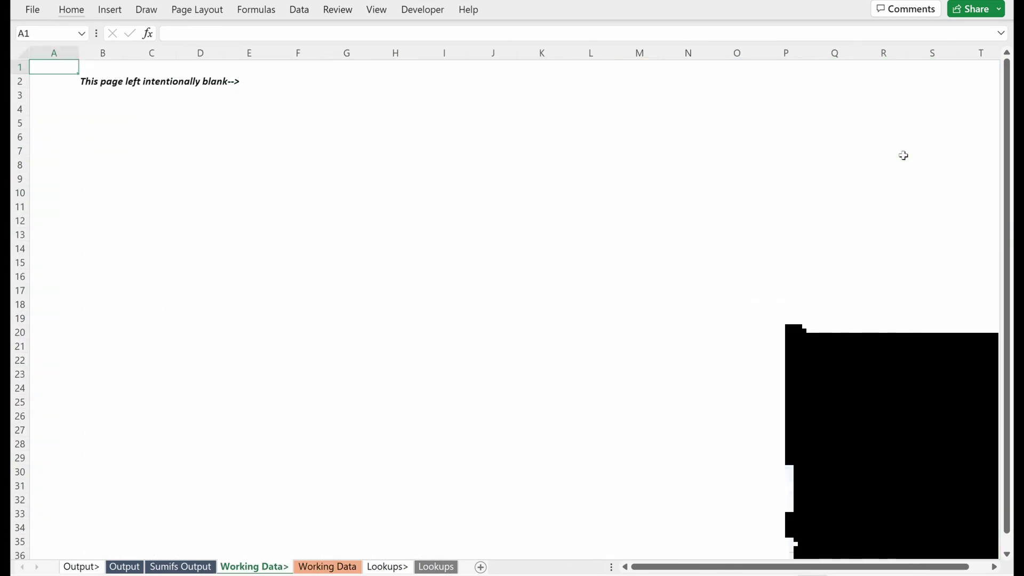
key(ctrl+Page_Up)
key(Down)
key(Down)
key(Down)
key(Down)
key(Down)
key(Down)
key(Down)
key(Down)
key(Down)
key(Down)
key(Down)
key(Down)
key(Down)
key(Up)
key(Up)
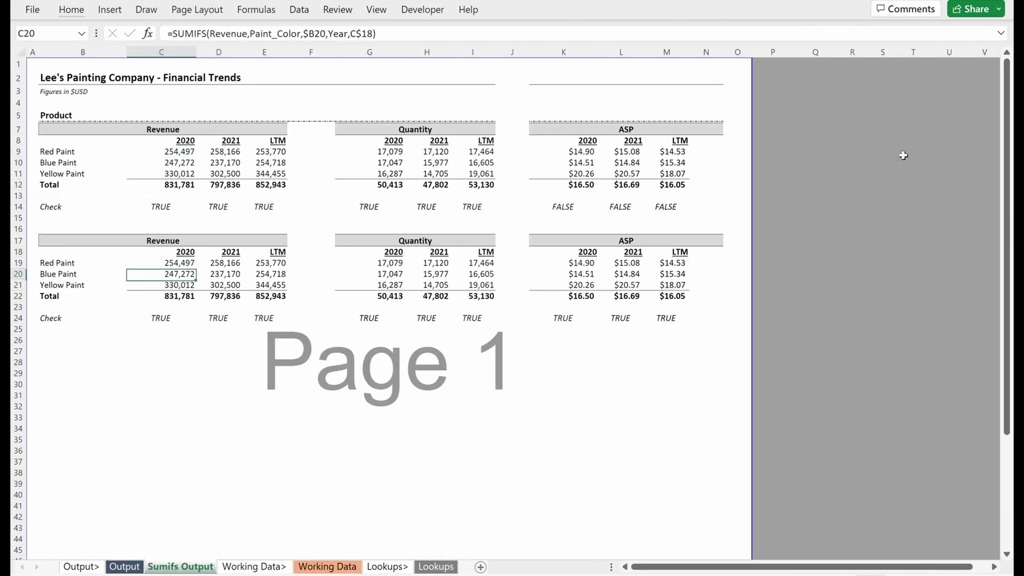
key(Up)
key(Right)
key(Left)
key(F2)
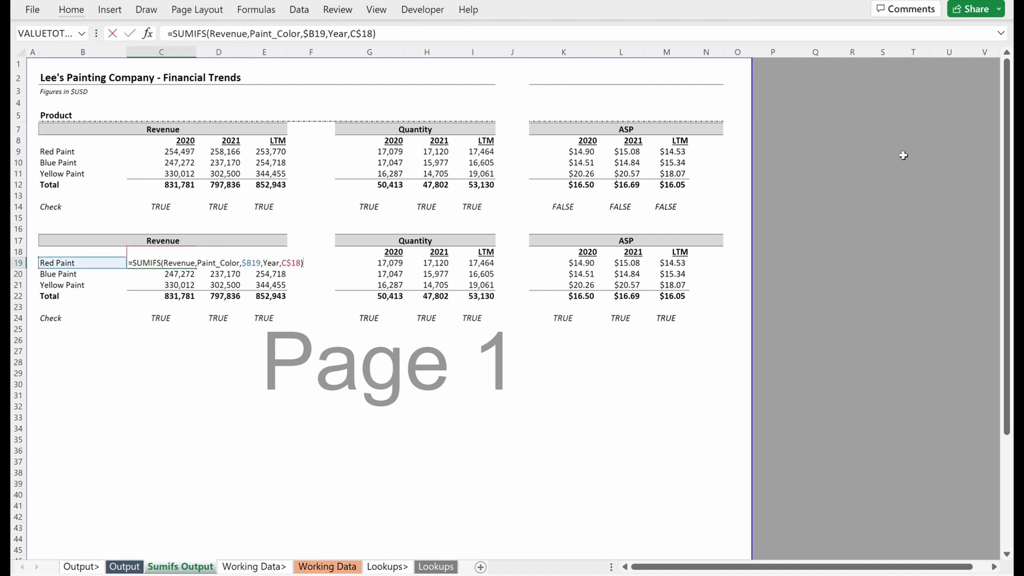
key(Escape)
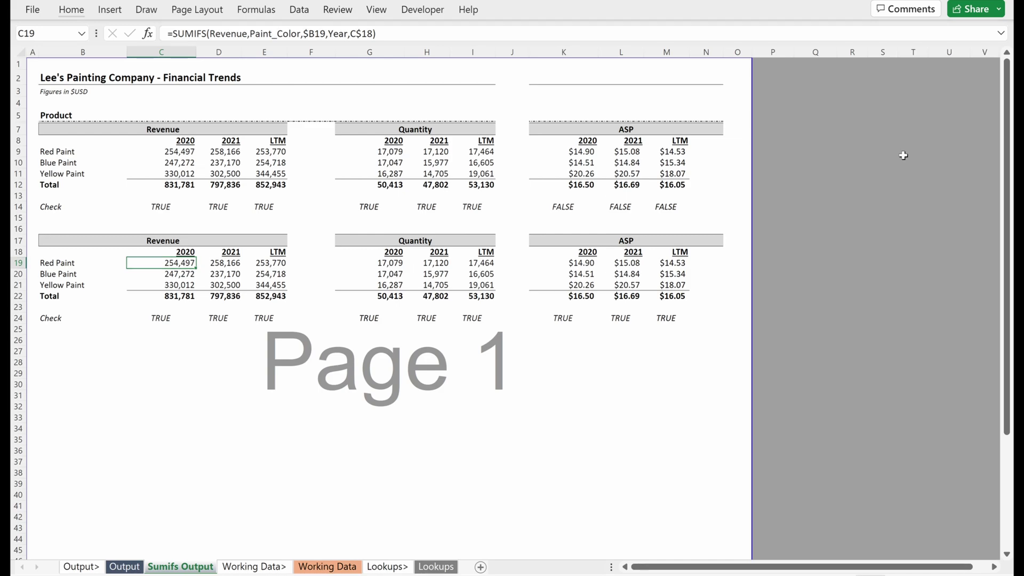
- Copy Working Data rows 1198–1218 and paste them as new rows starting at row 1219
key(ctrl+Page_Down)
key(ctrl+Page_Down)
key(Left)
key(Left)
key(Left)
key(Left)
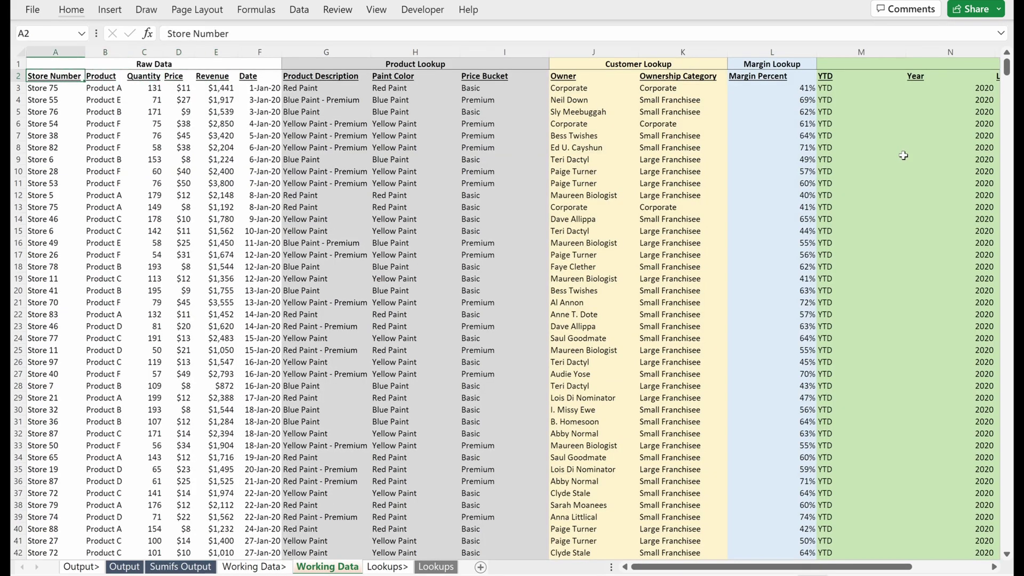
key(ctrl+Down)
key(Up)
key(Up)
key(Up)
key(Up)
key(Up)
key(Up)
key(Up)
key(Up)
key(Up)
key(Up)
key(Up)
key(Up)
key(Up)
key(Up)
key(Up)
key(Up)
key(Up)
key(Up)
key(Up)
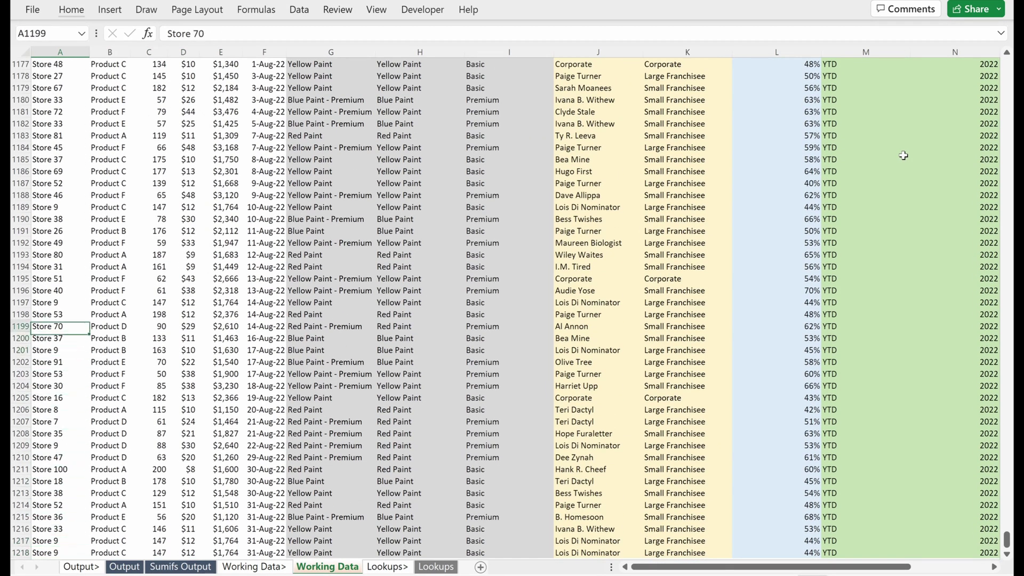
key(Up)
key(shift+space)
key(ctrl+shift+Down)
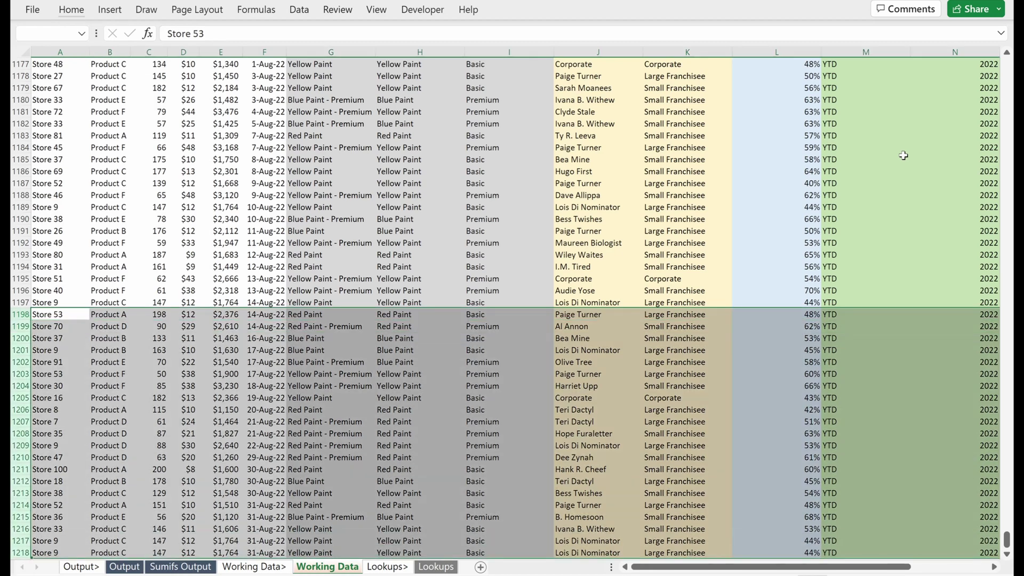
key(ctrl+c)
key(ctrl+Down)
key(Down)
key(ctrl+v)
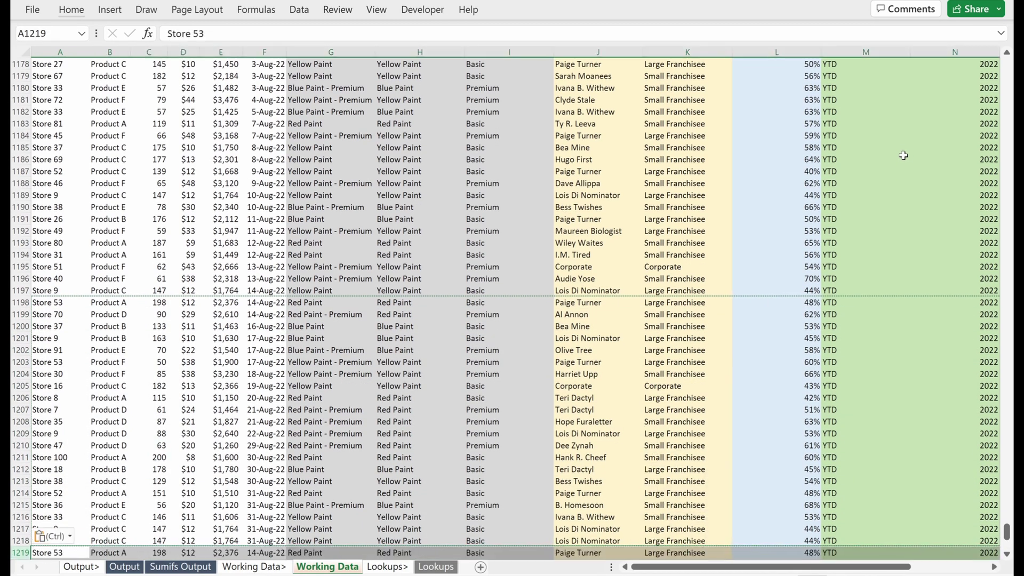
key(ctrl+Page_Up)
key(ctrl+Page_Up)
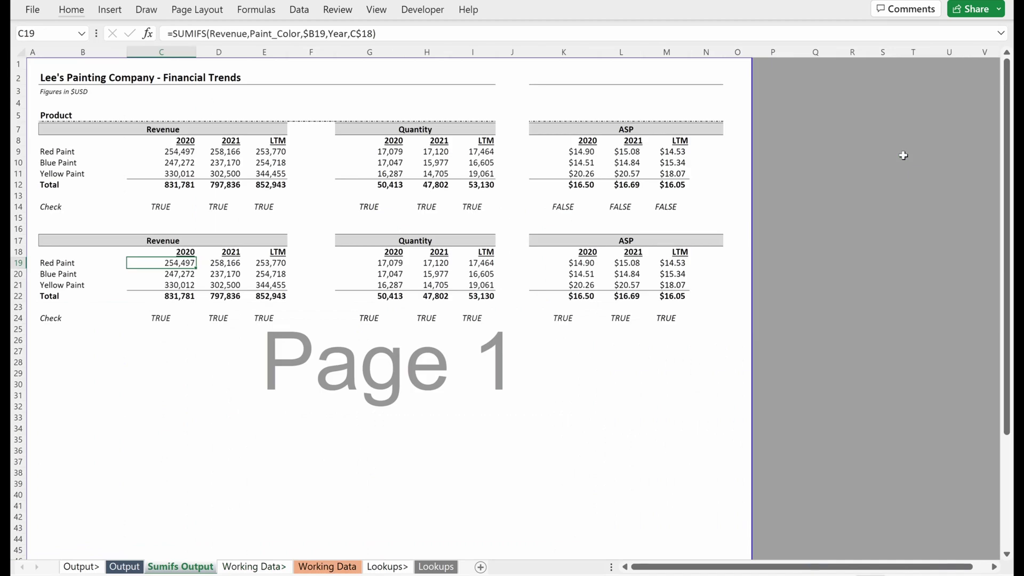
key(Up)
key(Right)
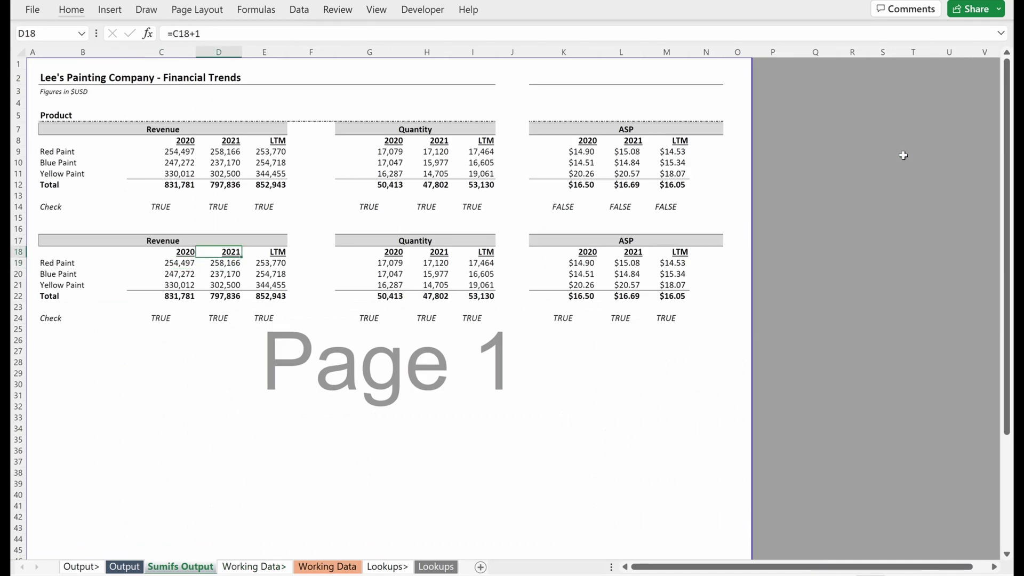
key(Up)
key(Up)
key(Up)
key(Up)
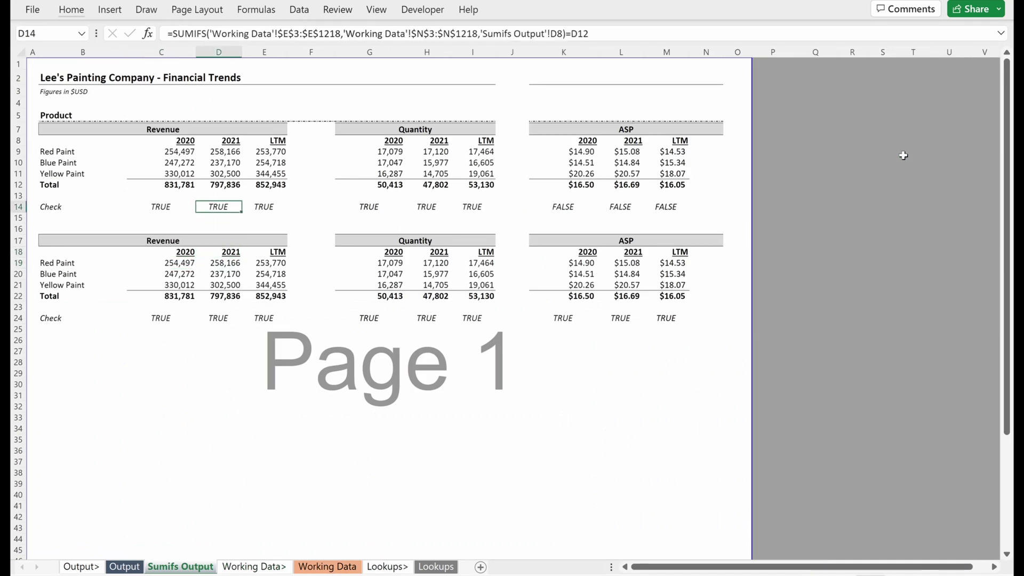
key(Up)
key(Up)
key(Up)
key(Left)
key(F2)
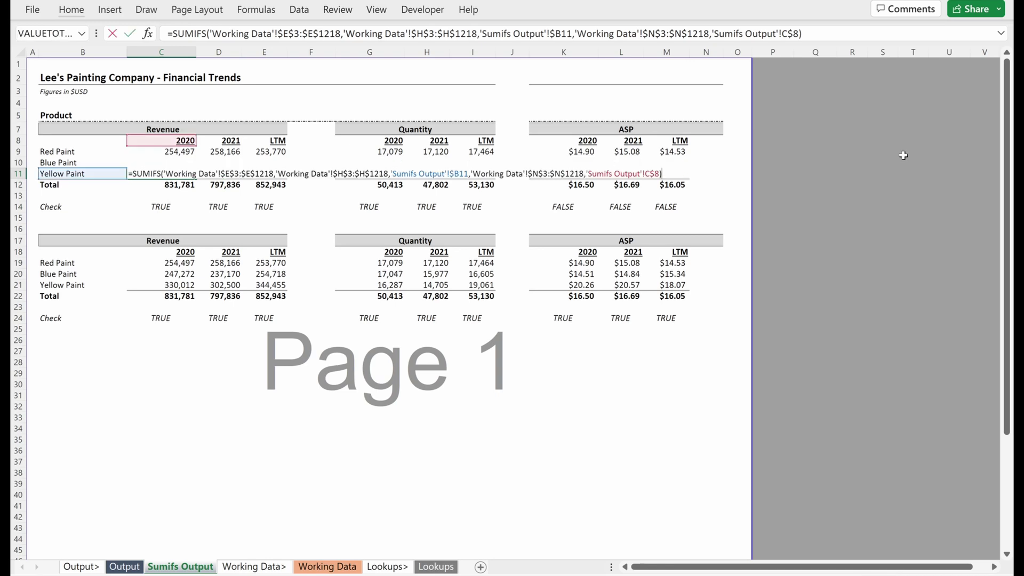
key(Escape)
key(Up)
key(F2)
key(Escape)
key(Down)
key(Down)
key(Down)
key(Down)
key(Down)
key(Down)
key(Down)
key(Down)
key(Down)
key(F2)
key(Escape)
key(Down)
key(F2)
key(Escape)
key(Right)
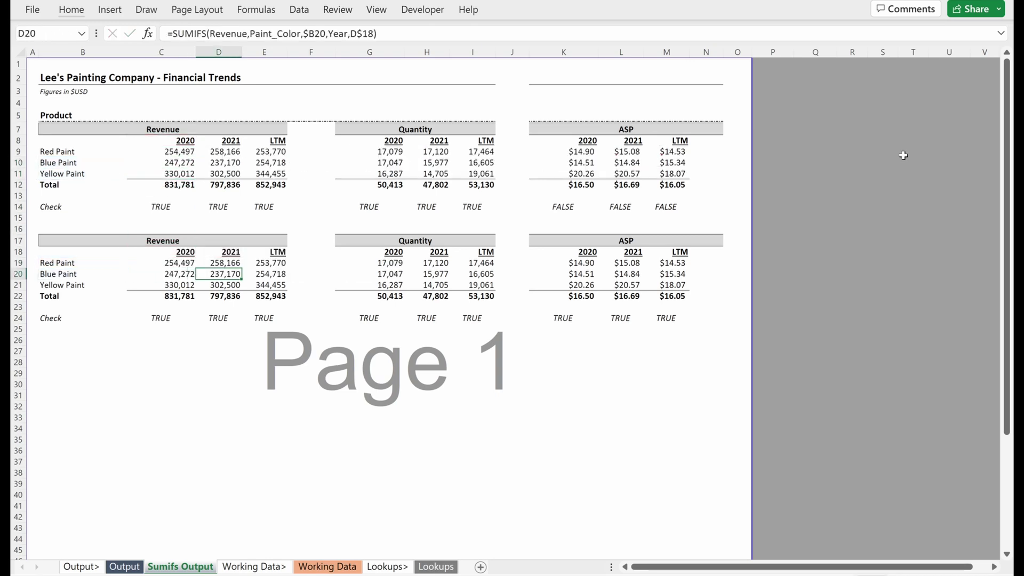
key(Left)
key(Up)
key(Up)
key(Up)
key(Up)
key(Up)
key(Up)
key(Up)
key(Up)
key(Up)
key(Up)
key(Up)
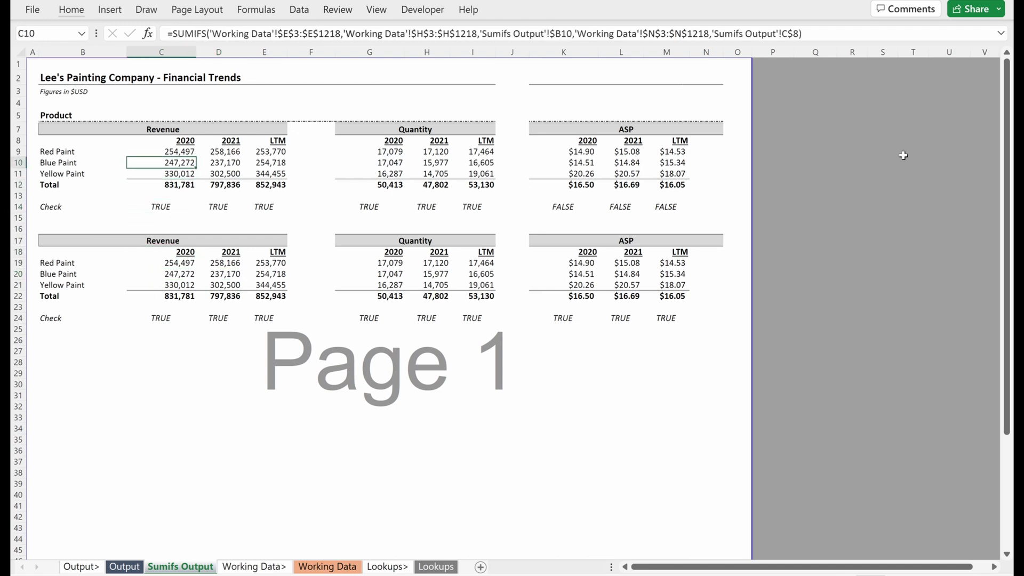
key(F2)
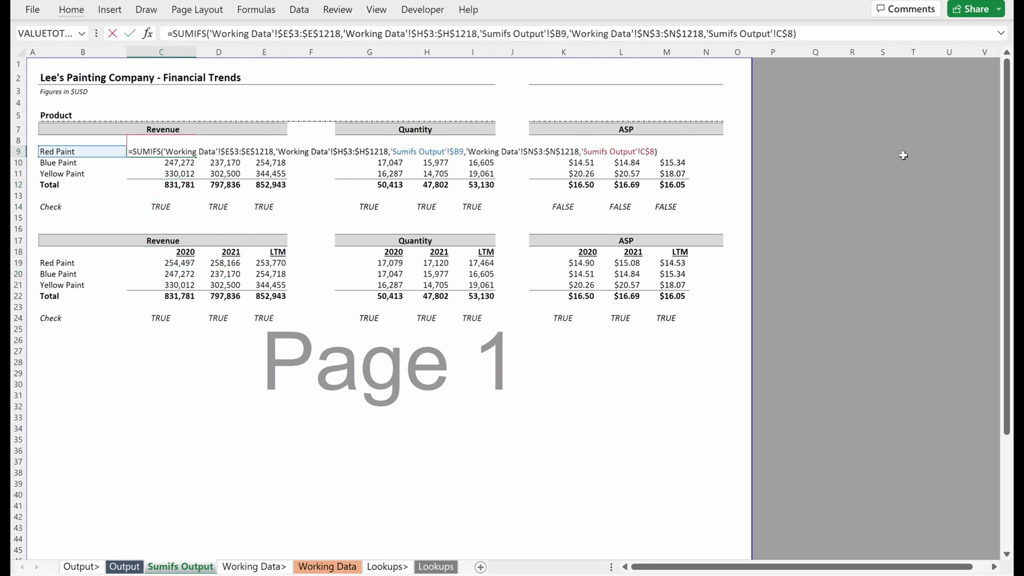
key(Escape)
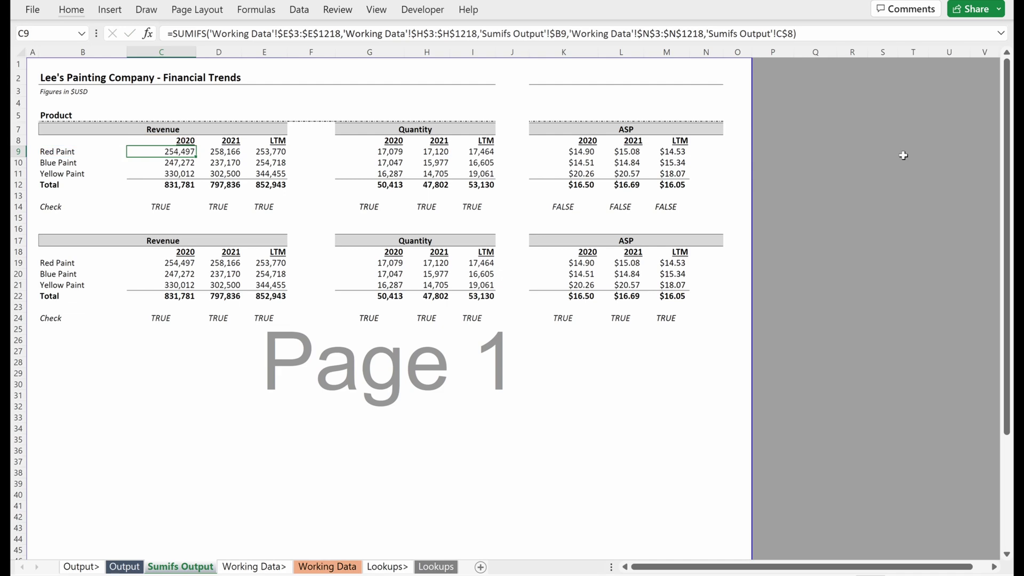
key(ctrl+shift+Right)
key(ctrl+shift+Right)
key(ctrl+shift+Right)
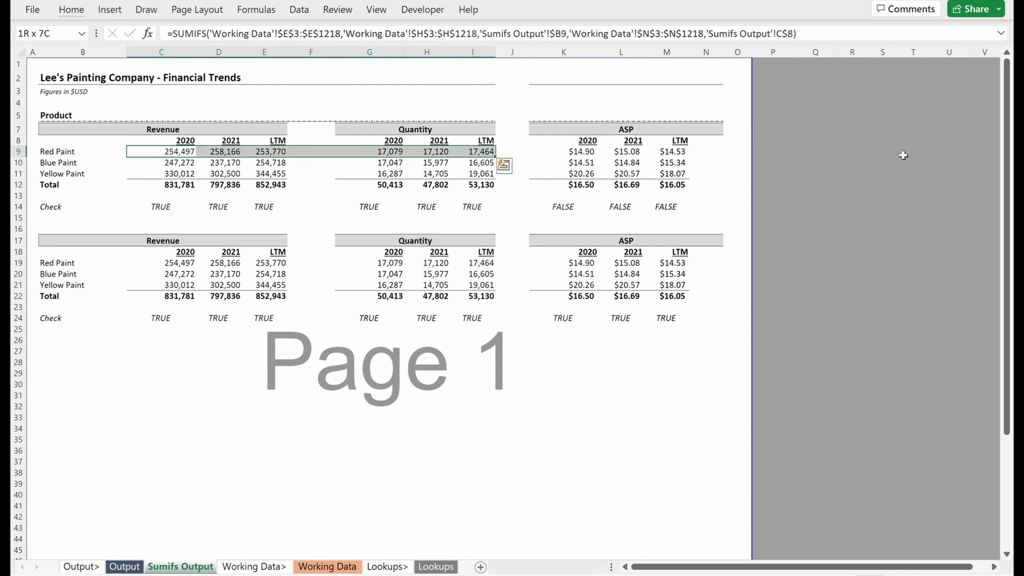
key(ctrl+Page_Down)
key(ctrl+Page_Down)
key(Down)
key(Up)
key(Up)
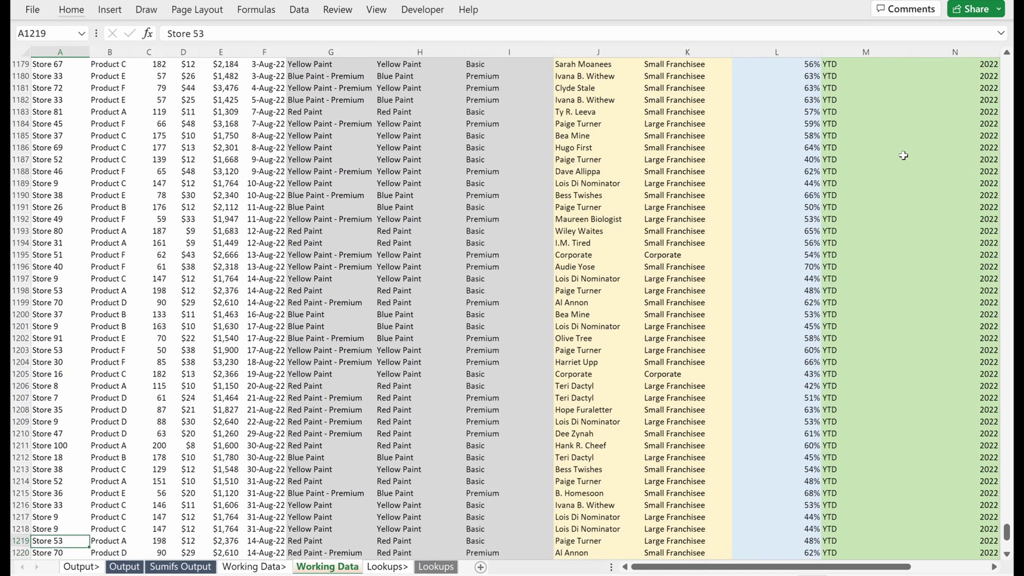
key(ctrl+Down)
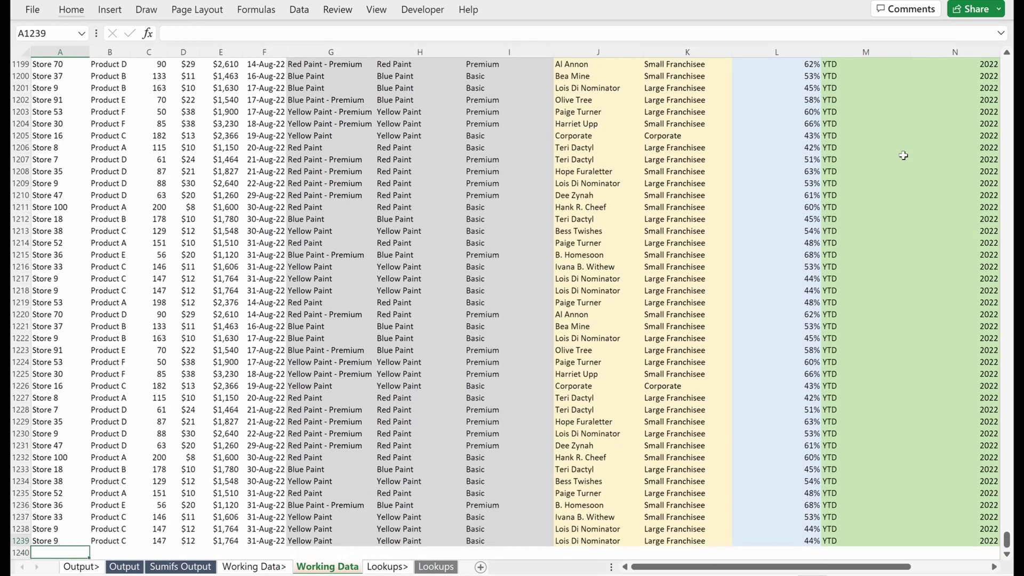
key(ctrl+Page_Up)
key(ctrl+Page_Up)
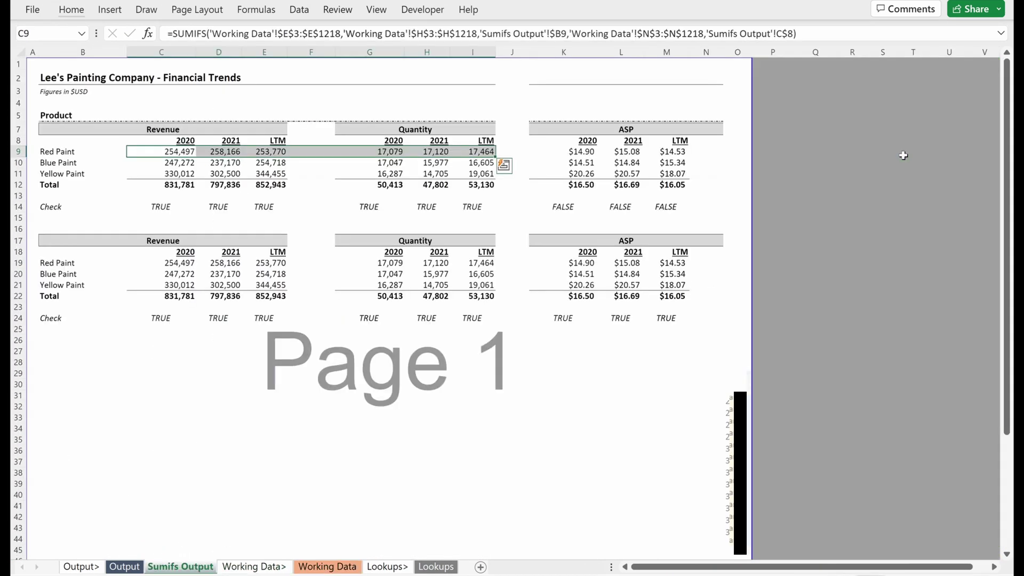
key(shift+Left)
key(shift+Left)
key(shift+Left)
key(shift+Left)
key(shift+Down)
key(shift+Down)
key(shift+Down)
key(shift+Right)
key(shift+Right)
key(shift+Right)
key(shift+Right)
- Replace 1218 with 1239 in the selected C9:I11 SUMIFS formulas
key(shift+Up)
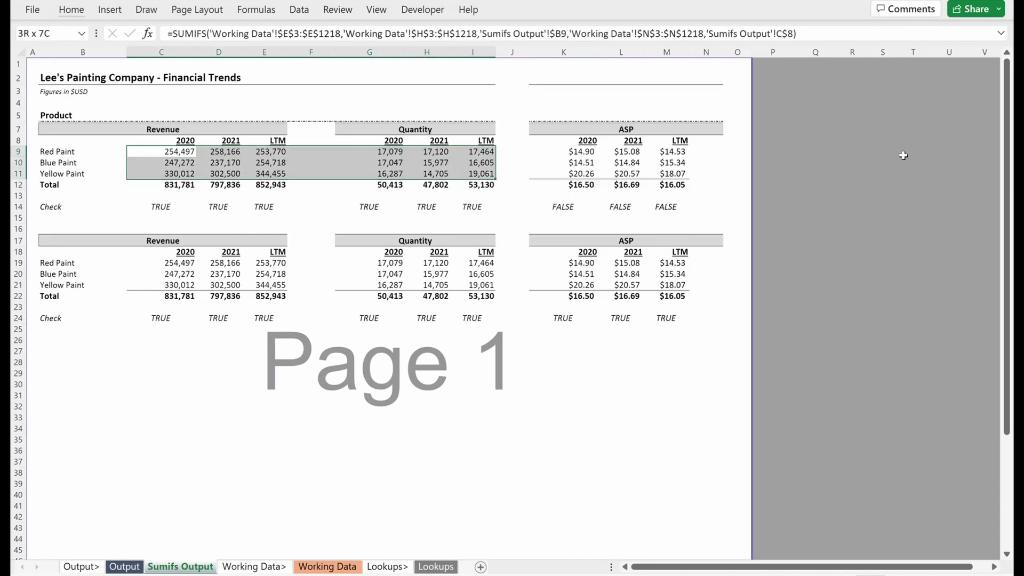
key(ctrl+h)
key(shift+Tab)
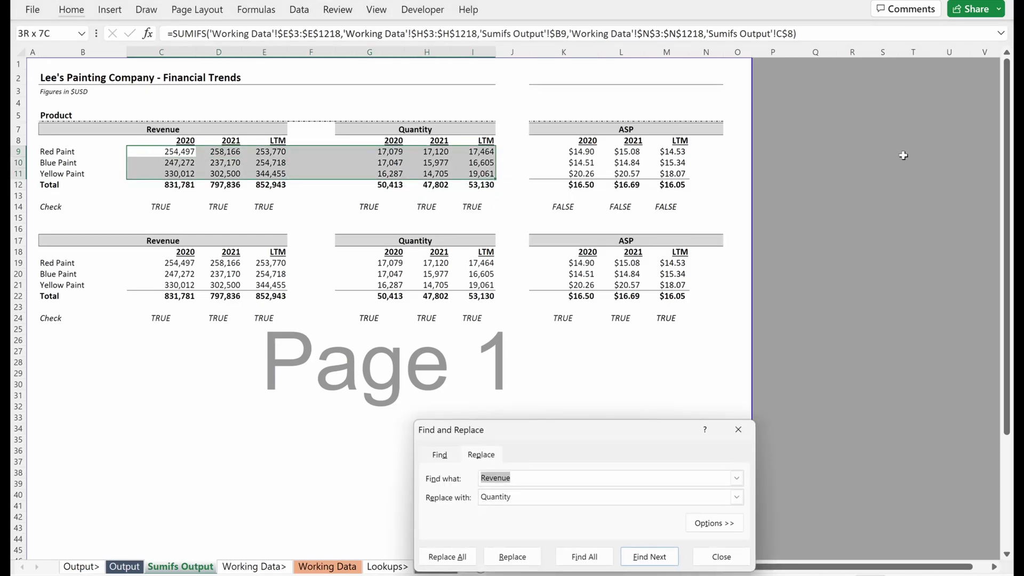
text(1218)
key(Tab)
text(1239)
key(Tab)
key(Tab)
key(Return)
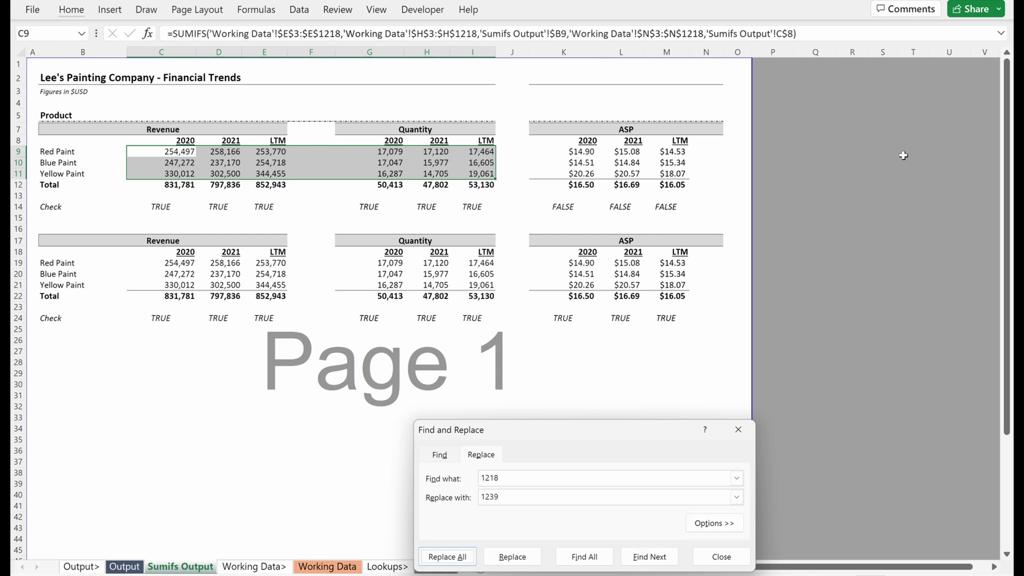
key(Return)
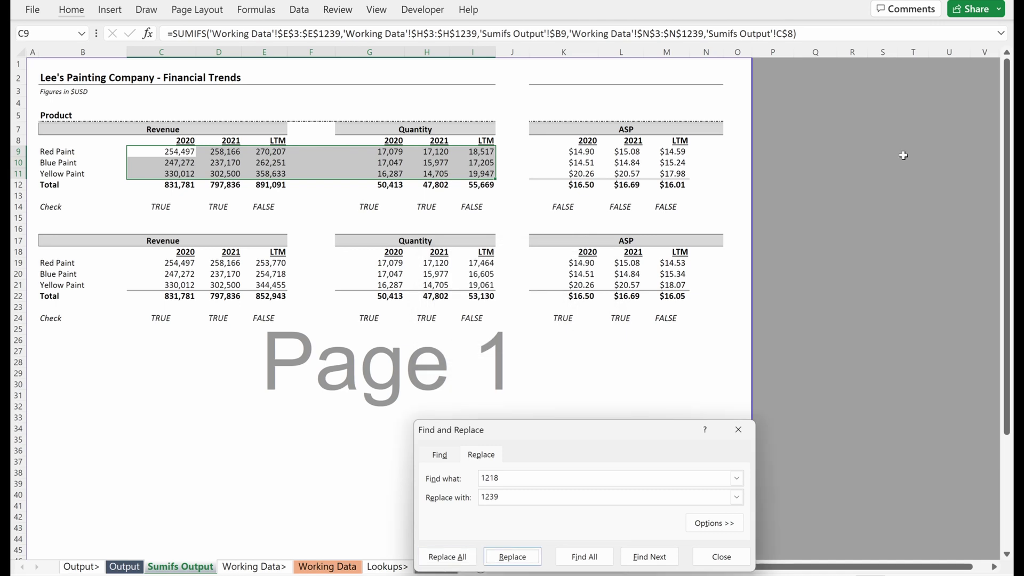
key(Escape)
key(Right)
key(Right)
- Check the updated Quantity and ASP formulas and C19, then switch to Working Data
key(Right)
key(Right)
key(Right)
key(Right)
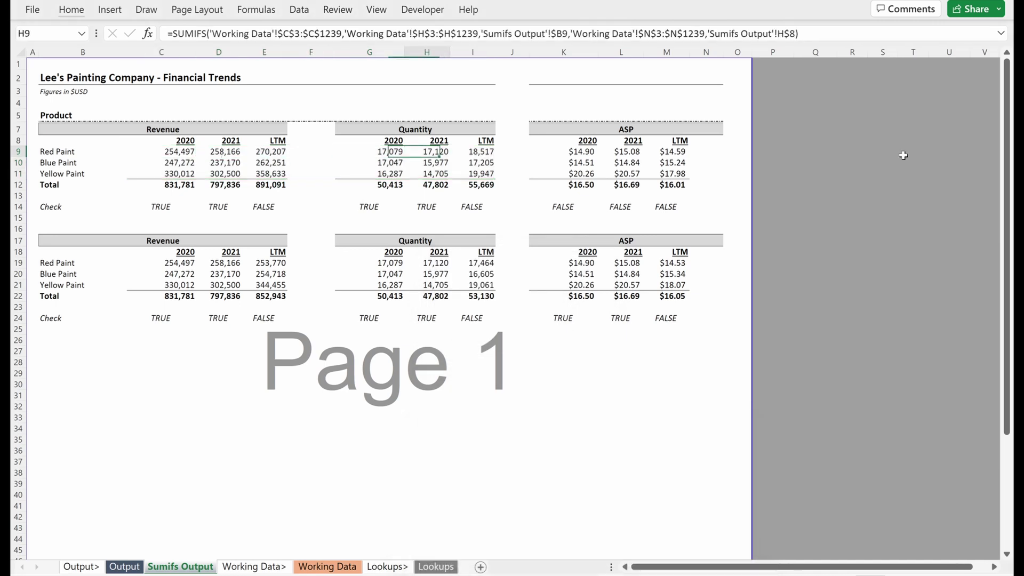
key(Down)
key(Right)
key(Right)
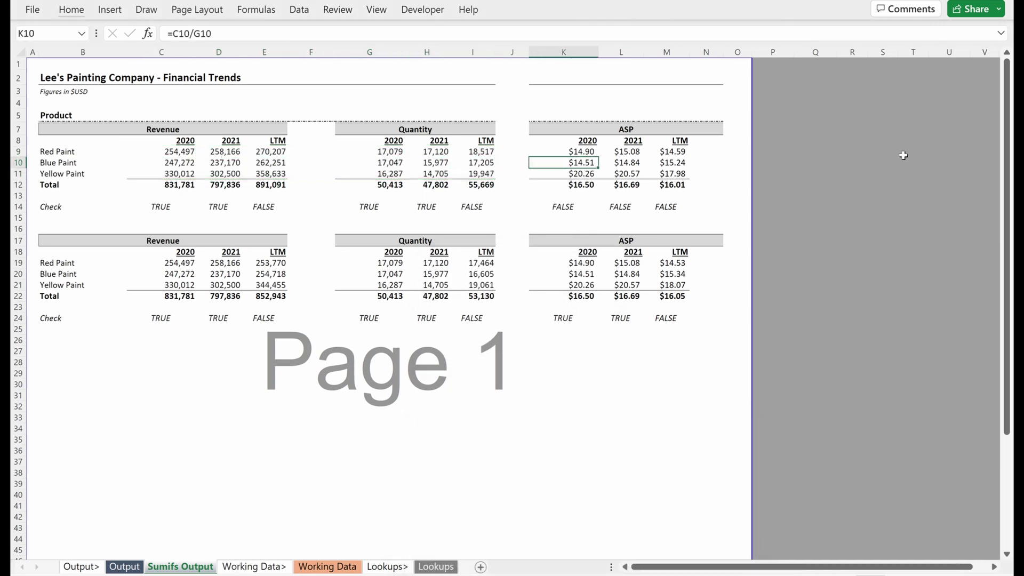
key(Left)
key(Left)
key(Left)
key(Down)
key(ctrl+Down)
key(ctrl+Down)
key(ctrl+Down)
key(ctrl+Down)
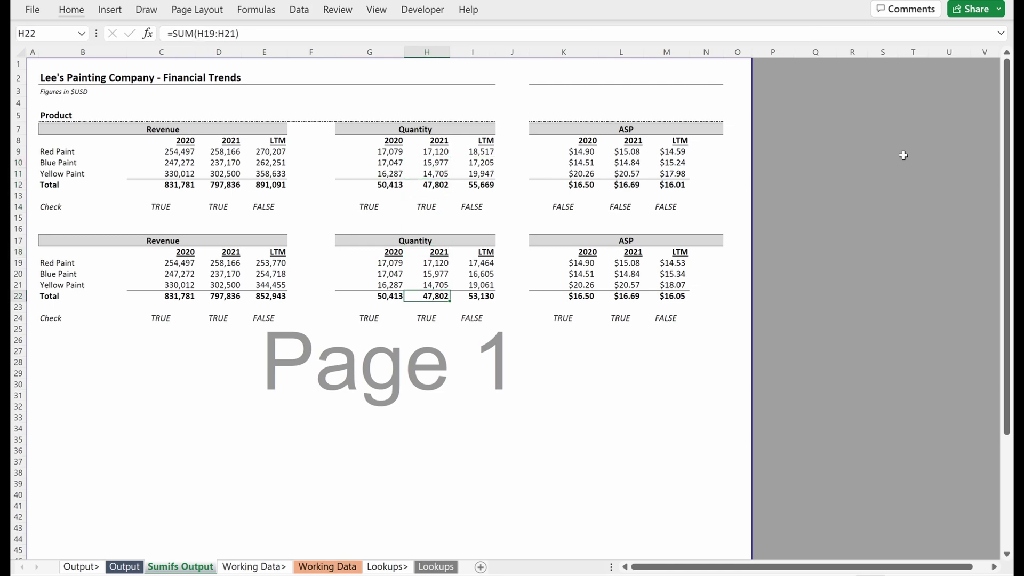
key(ctrl+Up)
key(Down)
key(Left)
key(ctrl+Left)
key(ctrl+Left)
key(Right)
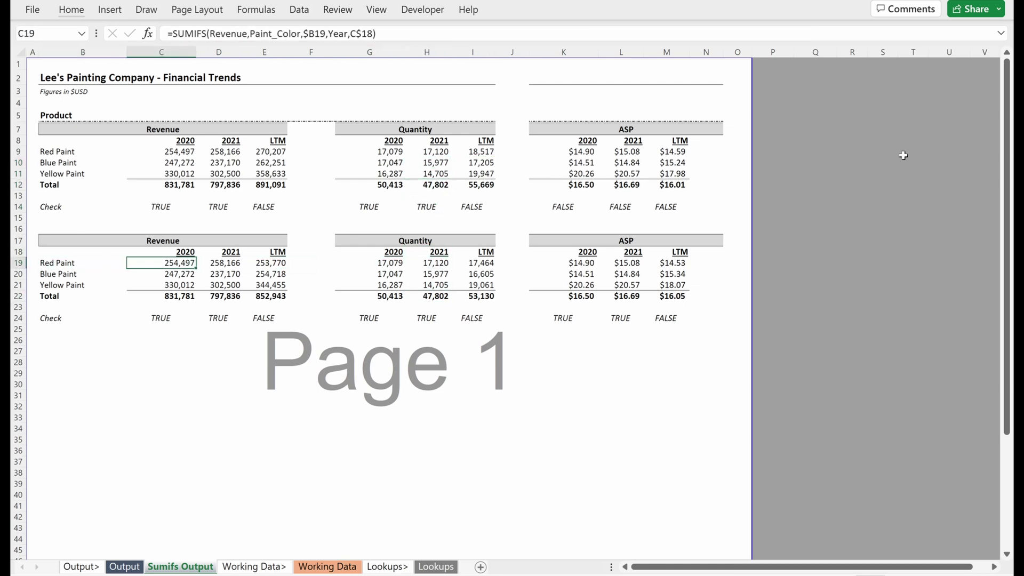
key(ctrl+Page_Down)
key(ctrl+Page_Down)
- Recreate names from A2:Q1239's top-row headers, replacing existing definitions including LTM
key(ctrl+Home)
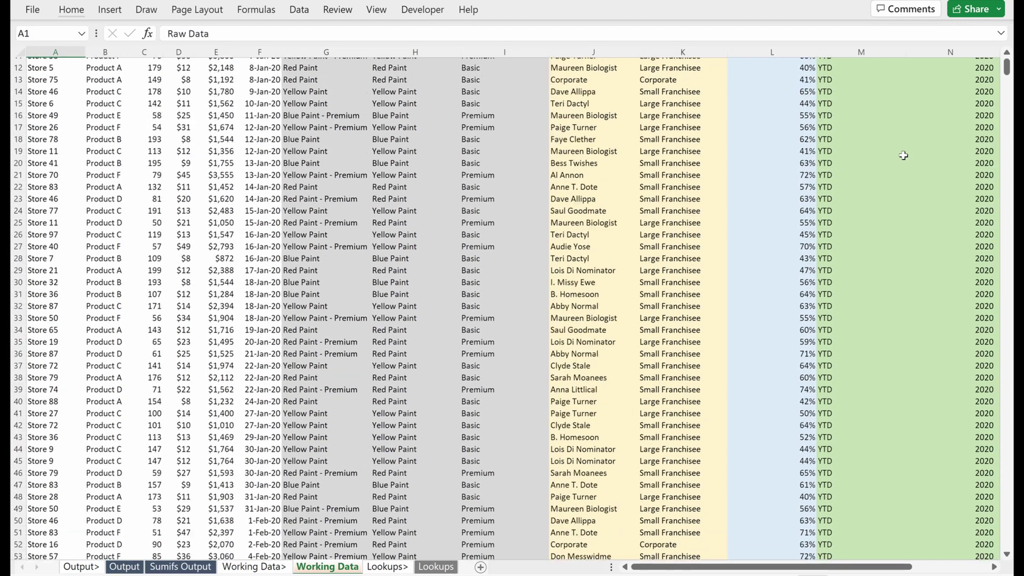
key(Down)
key(ctrl+shift+End)
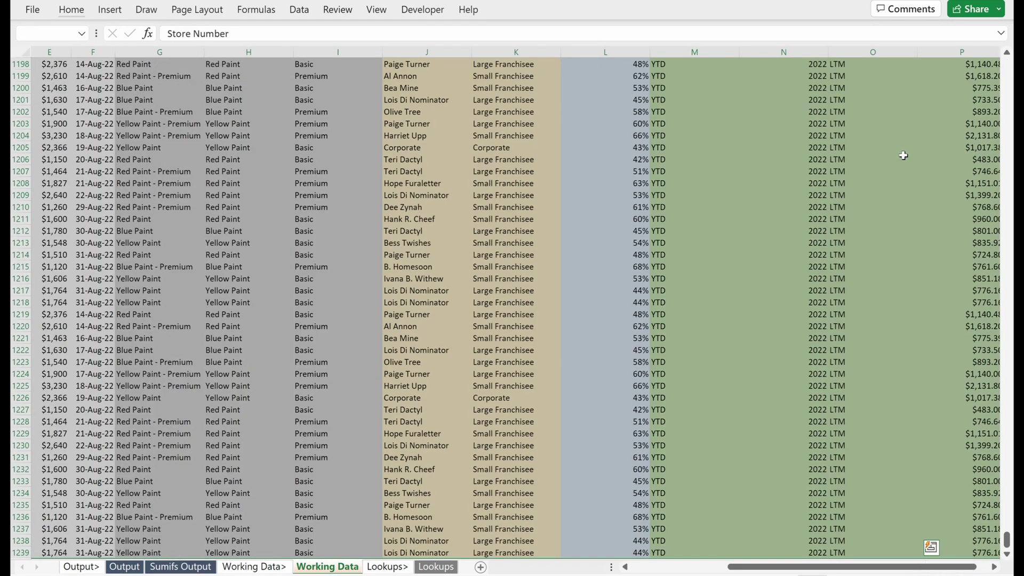
key(ctrl+shift+F3)
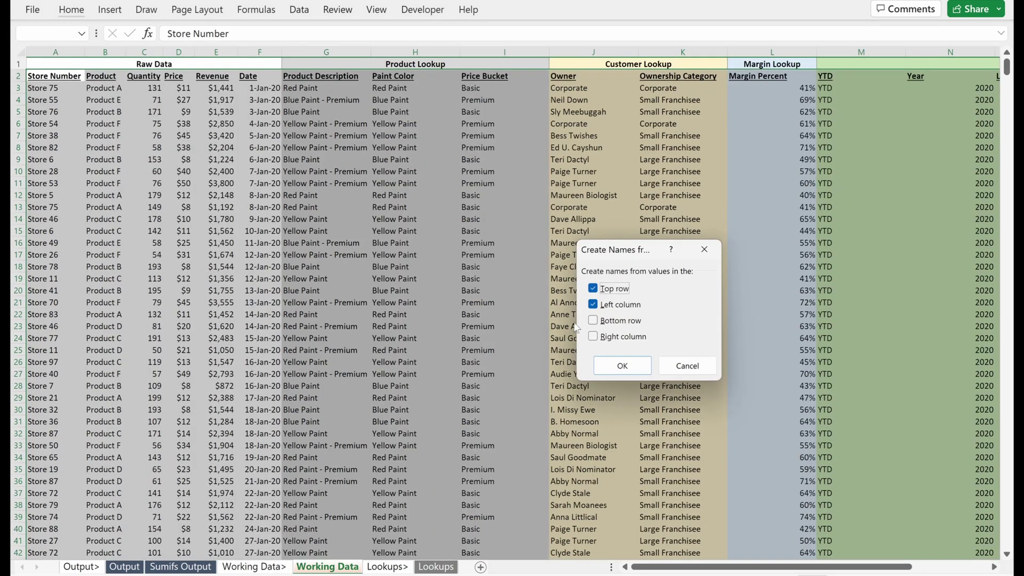
click(594, 304)
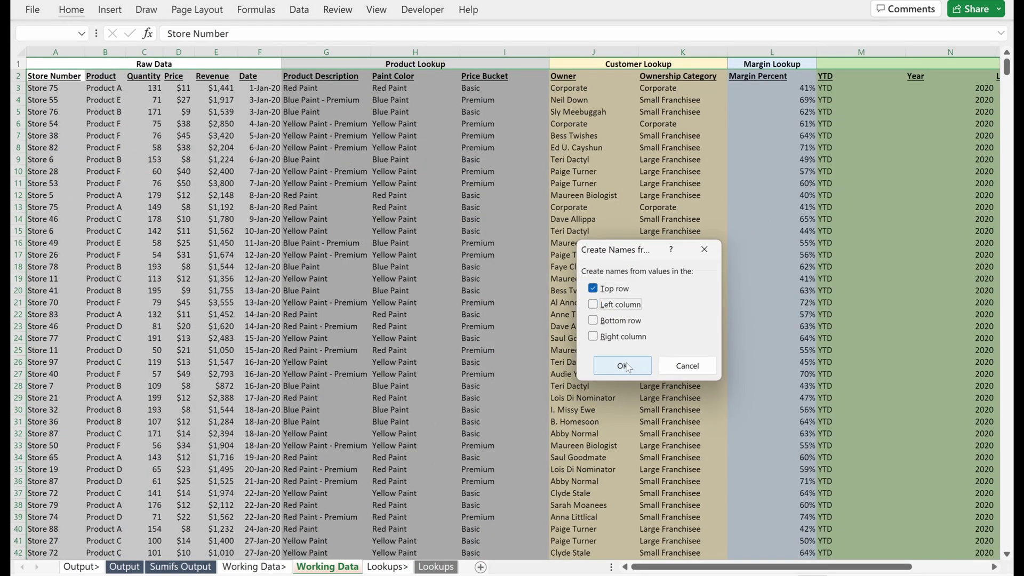
click(623, 366)
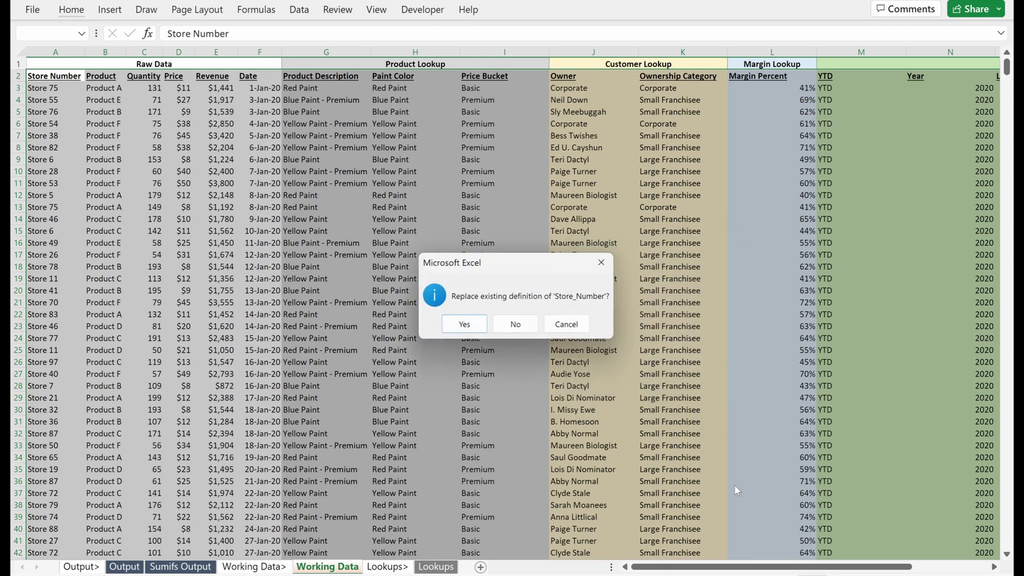
key(Return)
key(Return)
key(Return)
key(Return)
key(Return)
key(Return)
key(Return)
key(Return)
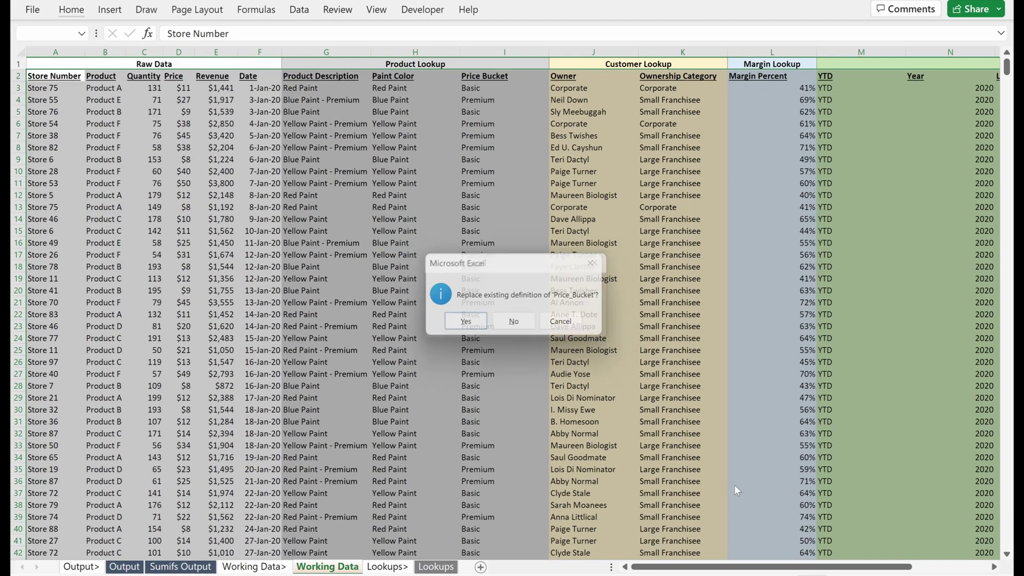
key(Return)
key(Return)
key(Return)
key(Return)
key(Return)
key(Return)
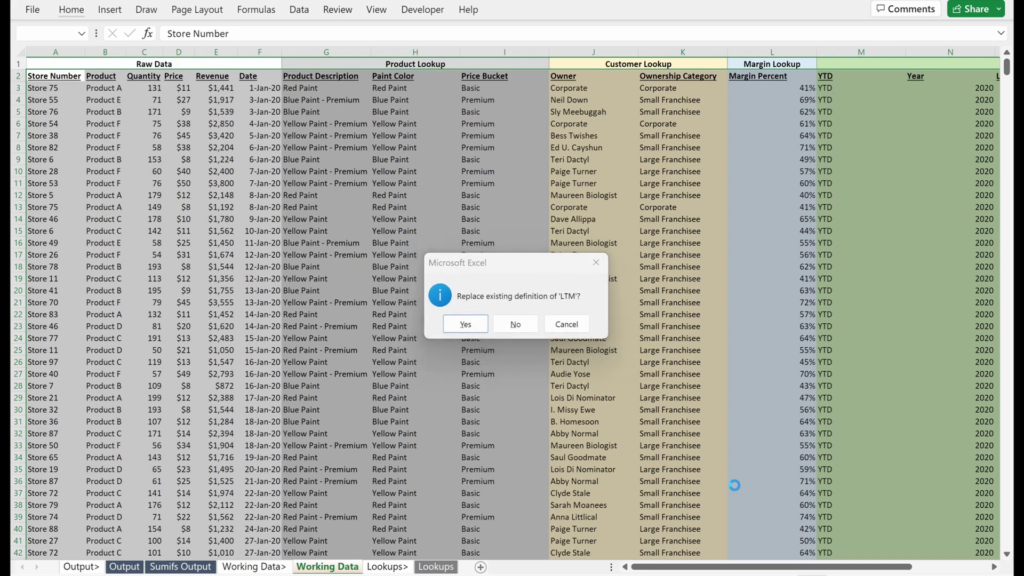
key(Return)
key(Return)
key(Return)
key(ctrl+Page_Up)
key(ctrl+Page_Up)
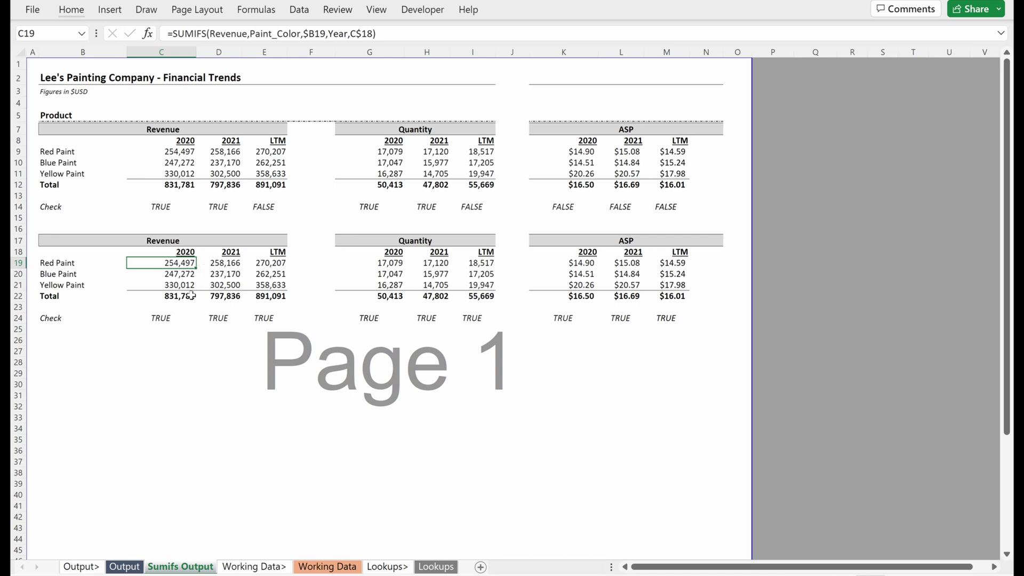
click(271, 265)
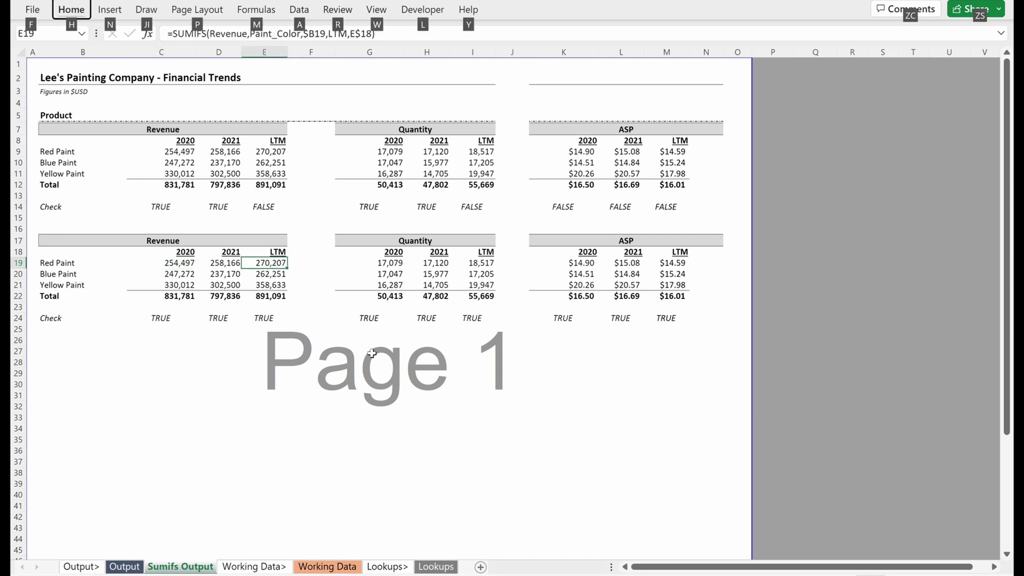
key(m)
key(v)
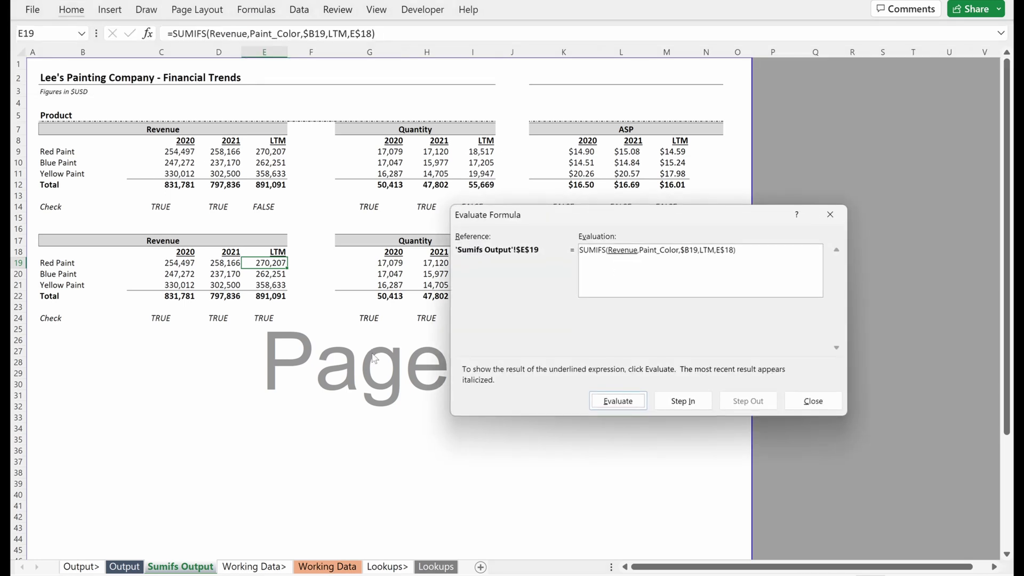
key(Return)
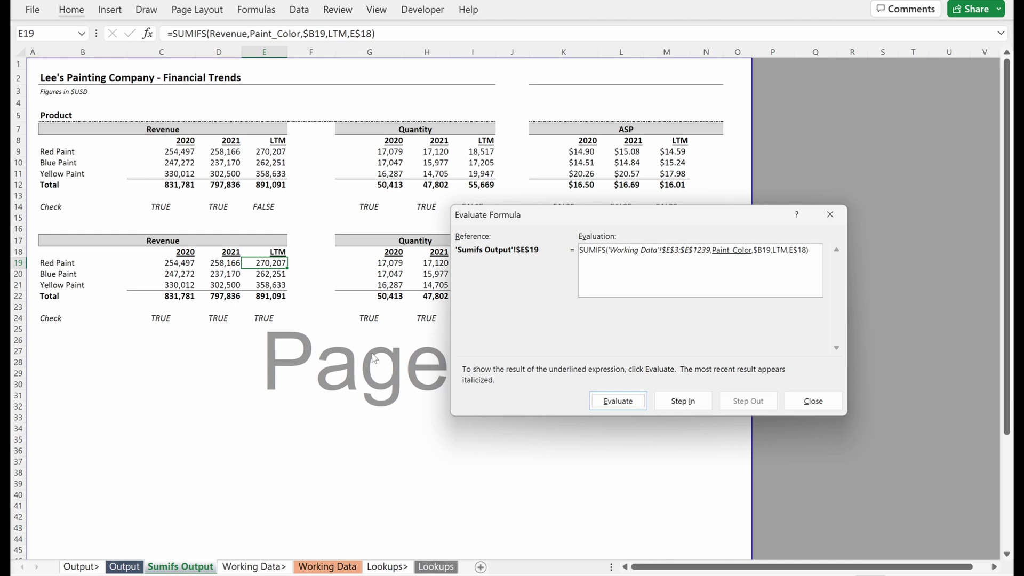
key(Return)
key(Return)
key(Return)
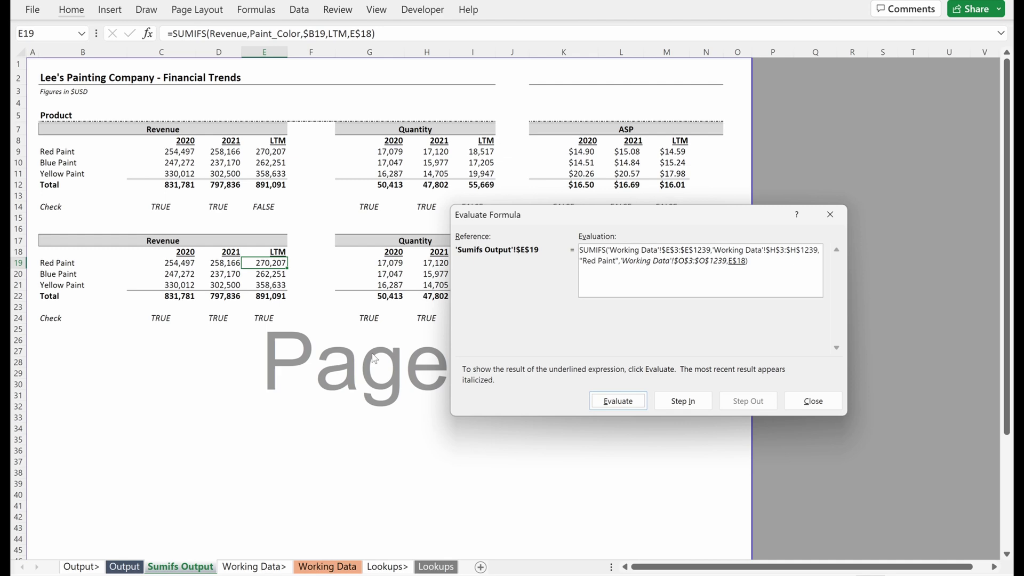
key(Escape)
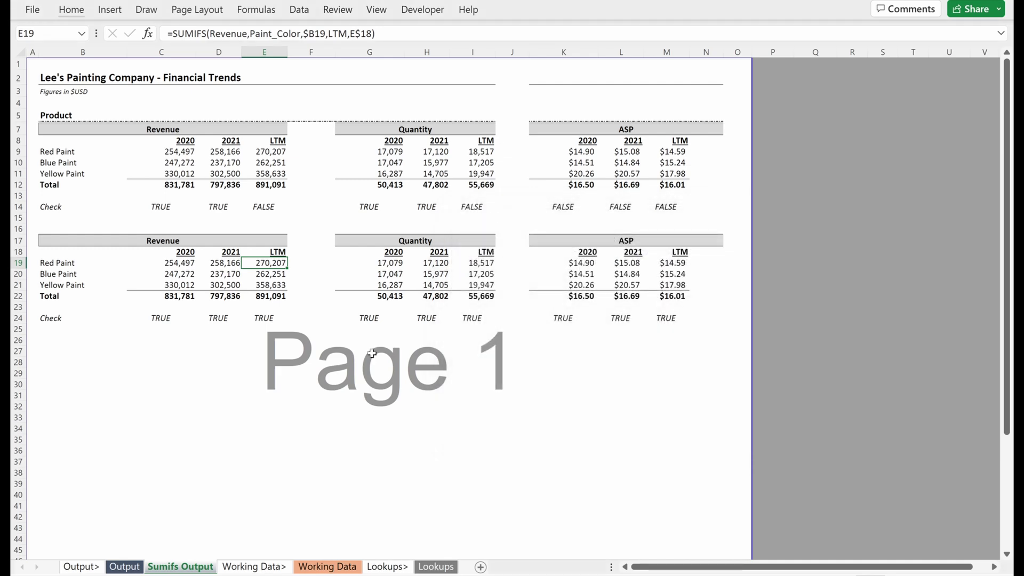
- Create names from the Working Data top-row headers only, with Left column unticked
key(ctrl+Page_Down)
key(ctrl+Page_Down)
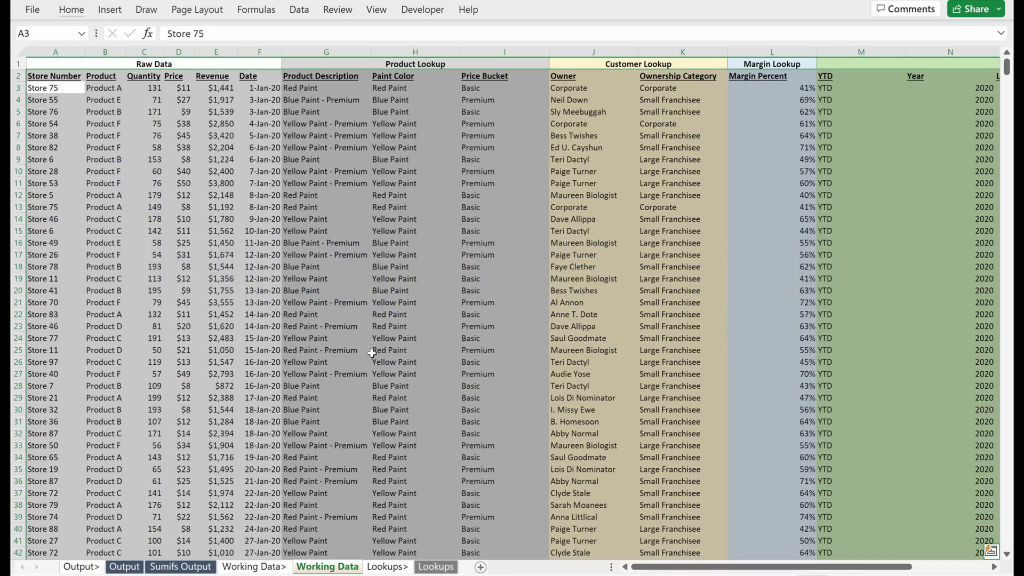
key(ctrl+shift+F3)
key(Tab)
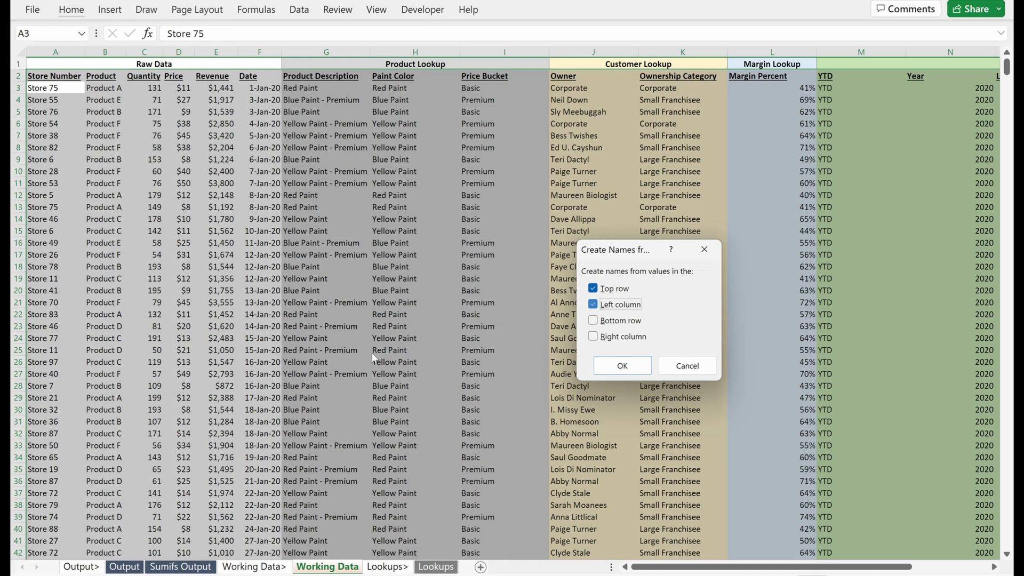
key(space)
key(Return)
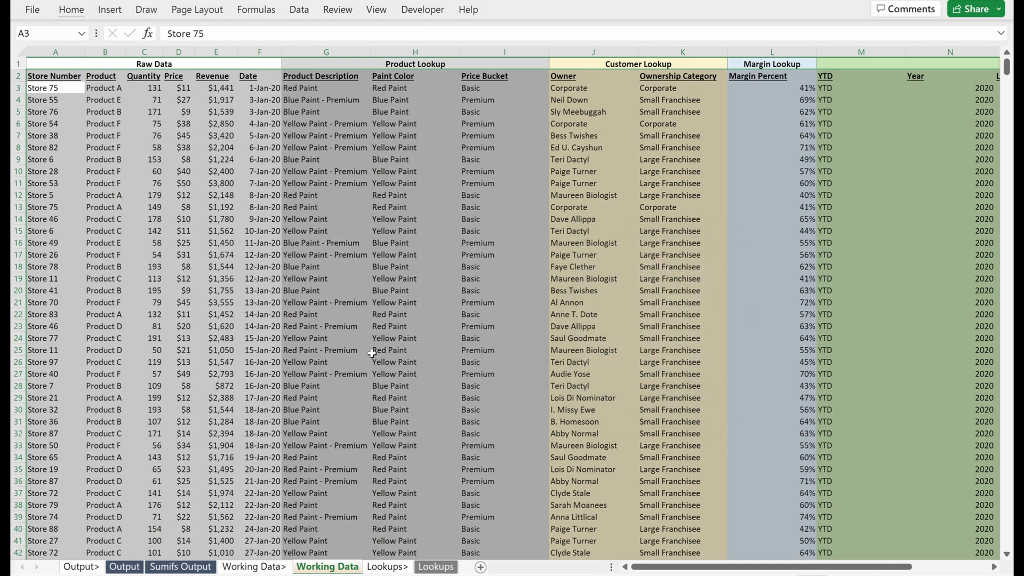
- Confirm the data ends at row 1239, then return to the Store Number header in A2
key(Right)
key(Left)
key(Up)
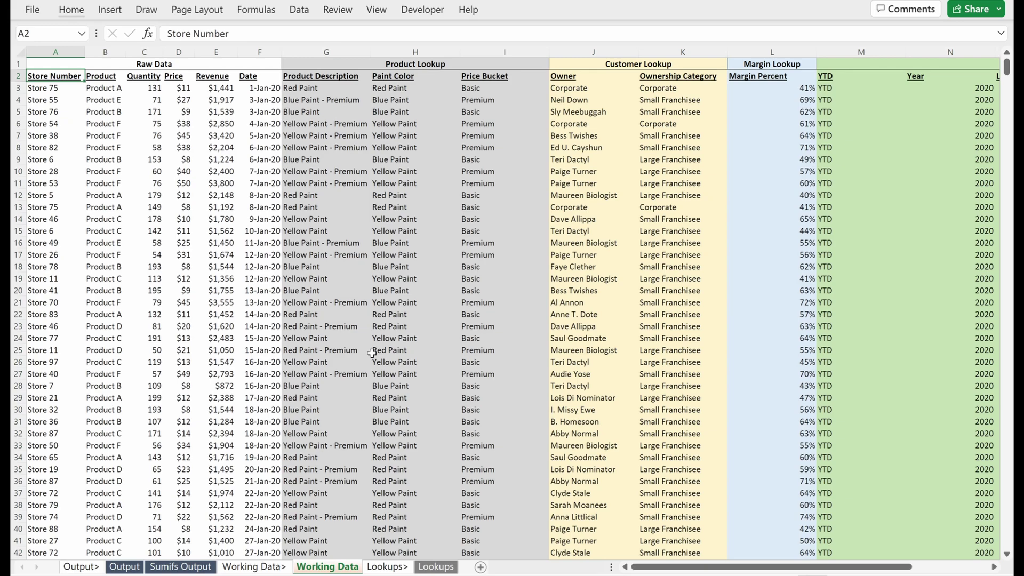
key(ctrl+Down)
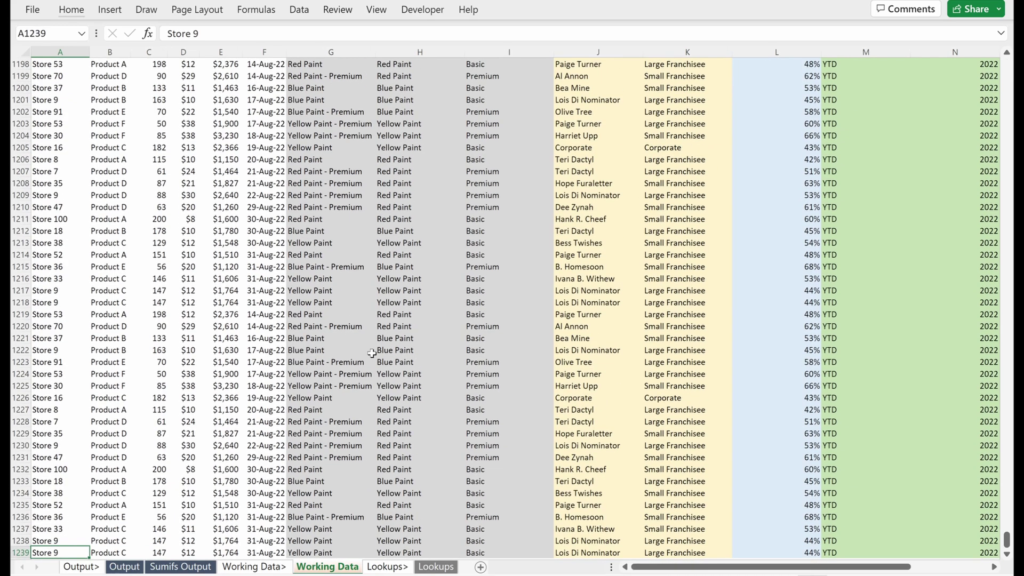
key(ctrl+shift+Right)
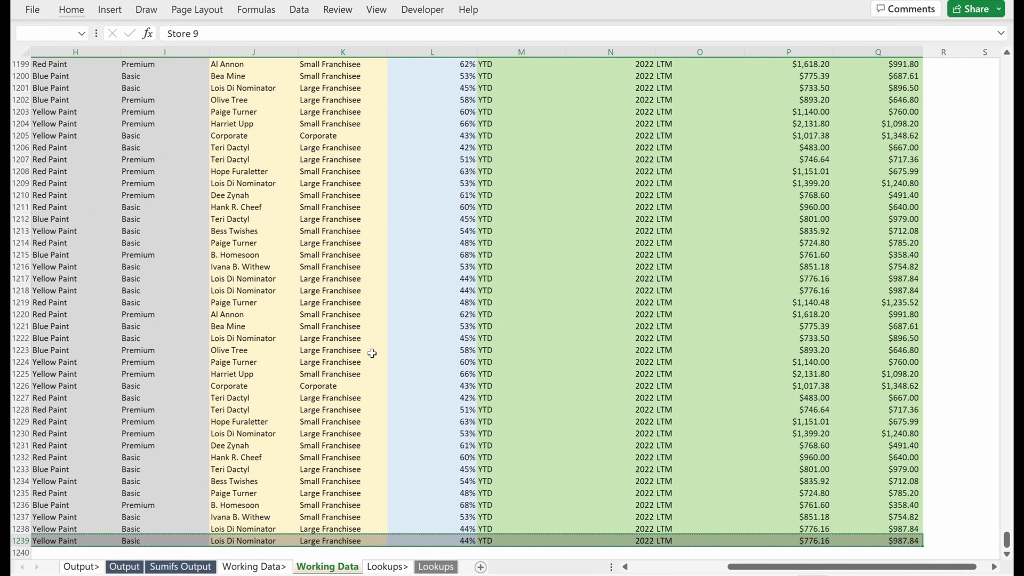
key(Home)
key(ctrl+Home)
key(Down)
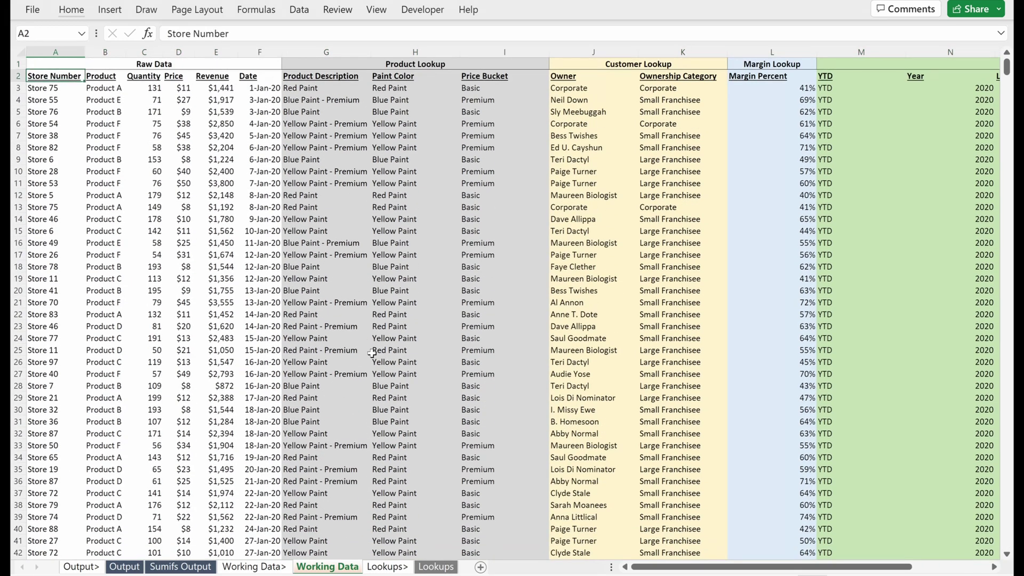
- In Name Manager, delete the 17 names from COGS_Dollars to YTD, keeping both Print_Area names
click(256, 9)
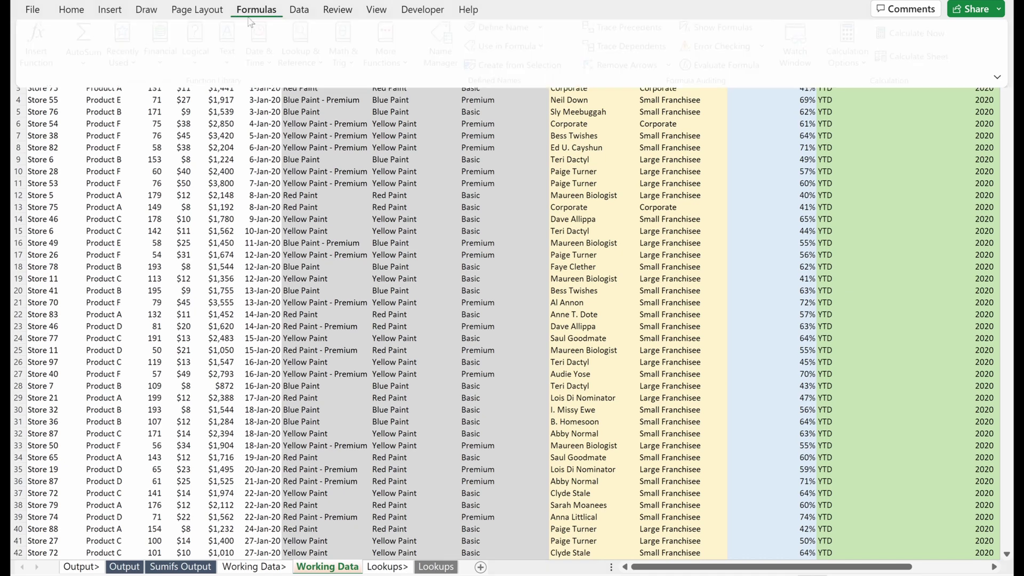
click(445, 51)
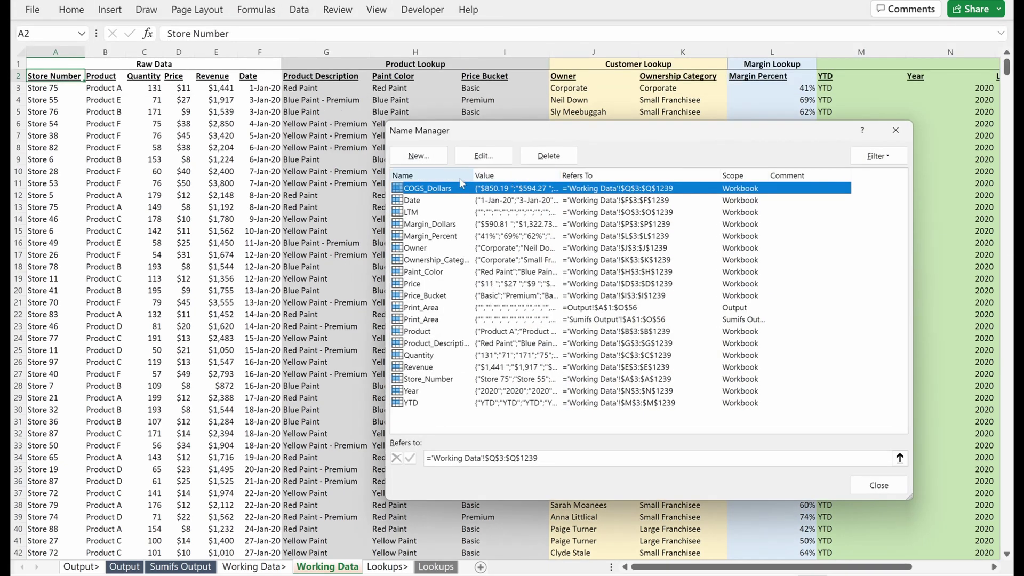
click(739, 176)
shift+click(599, 405)
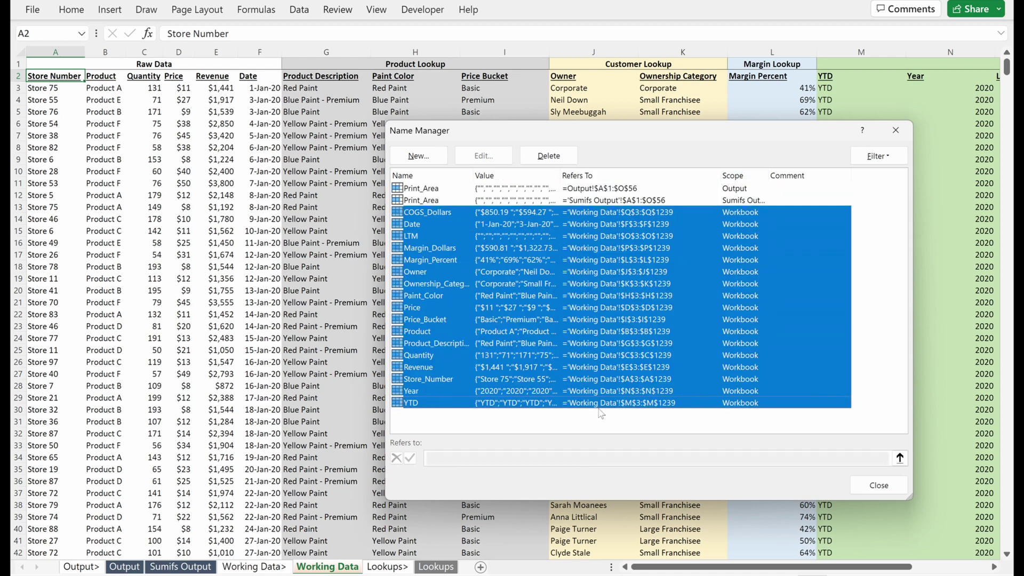
key(Delete)
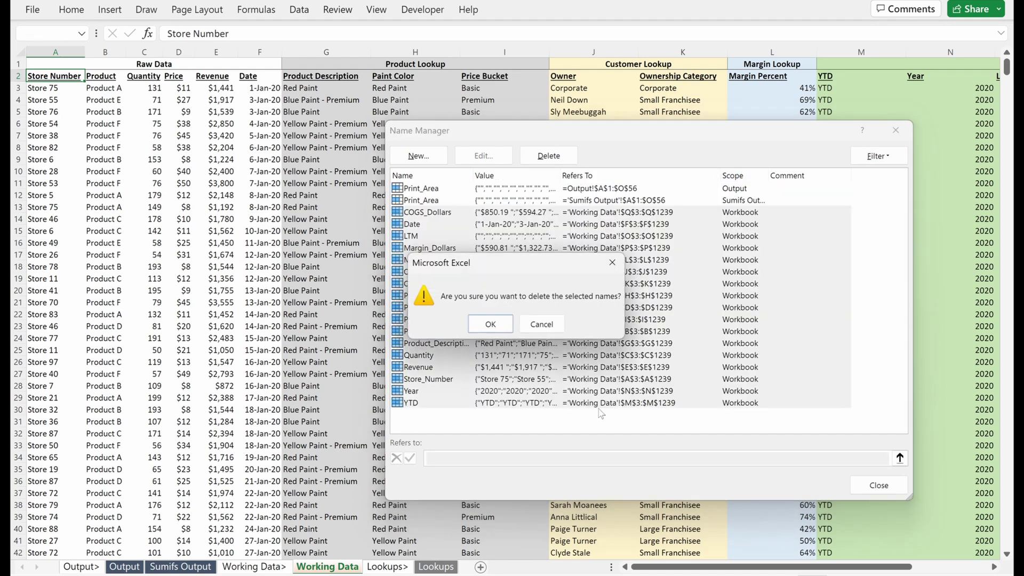
click(490, 325)
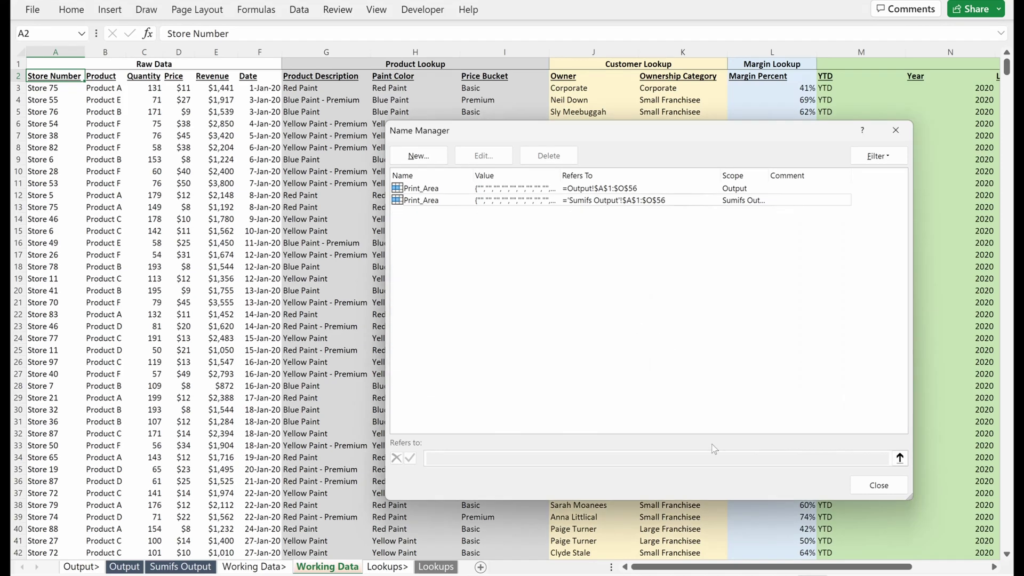
click(883, 487)
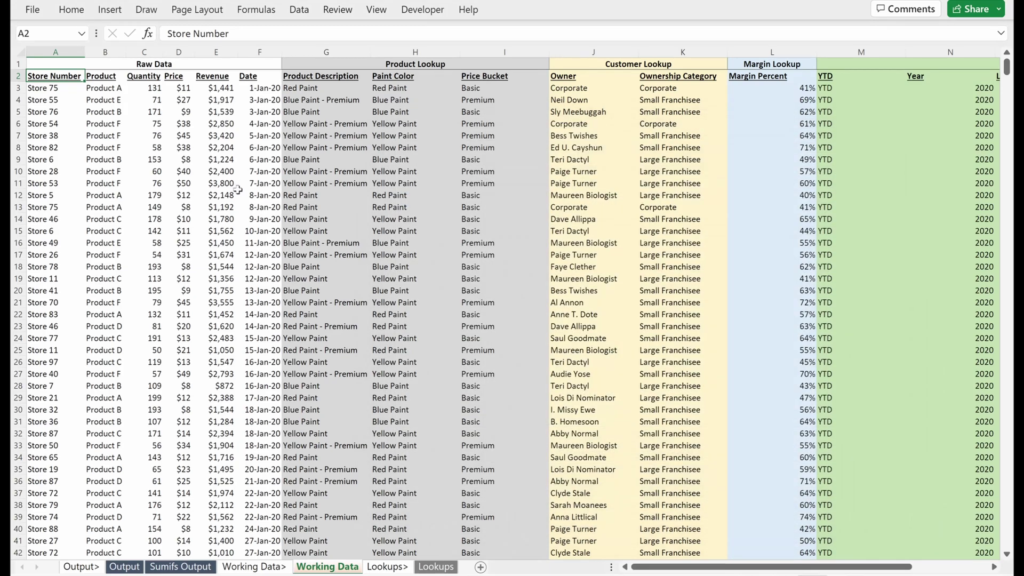
key(ctrl+shift+End)
- Create named ranges from the Working Data top-row headers only, with Left column unticked
key(ctrl+BackSpace)
key(ctrl+shift+F3)
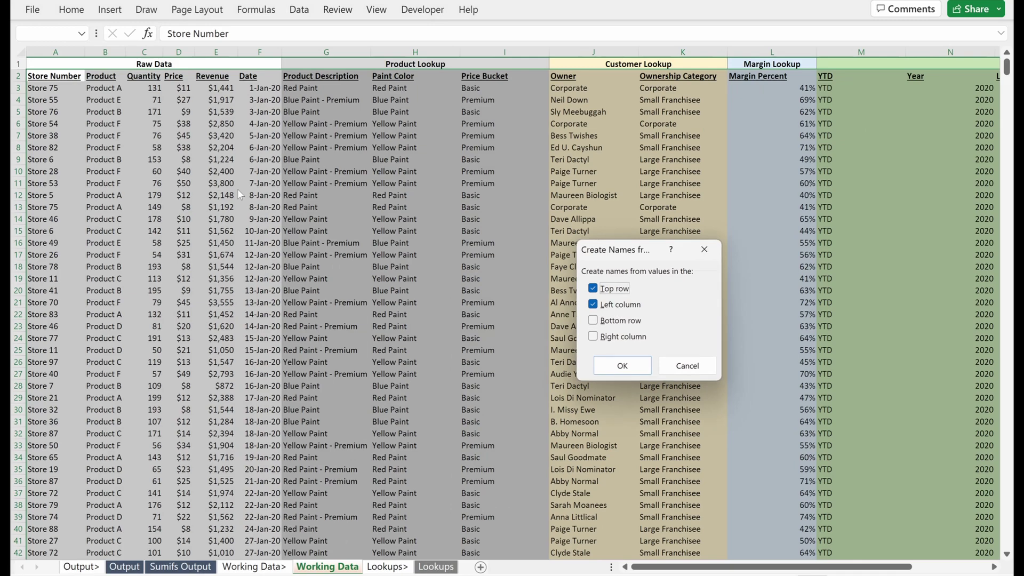
key(alt+l)
key(Return)
key(ctrl+Down)
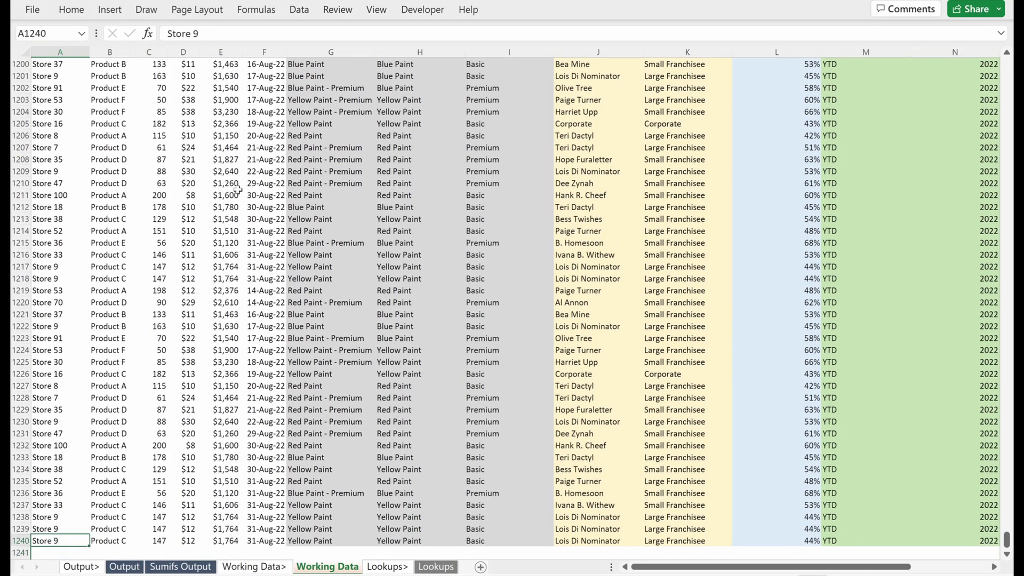
- Review Sumifs Output, where LTM totals now read 892,855 revenue and 55,816 quantity
key(ctrl+Page_Up)
key(ctrl+Page_Up)
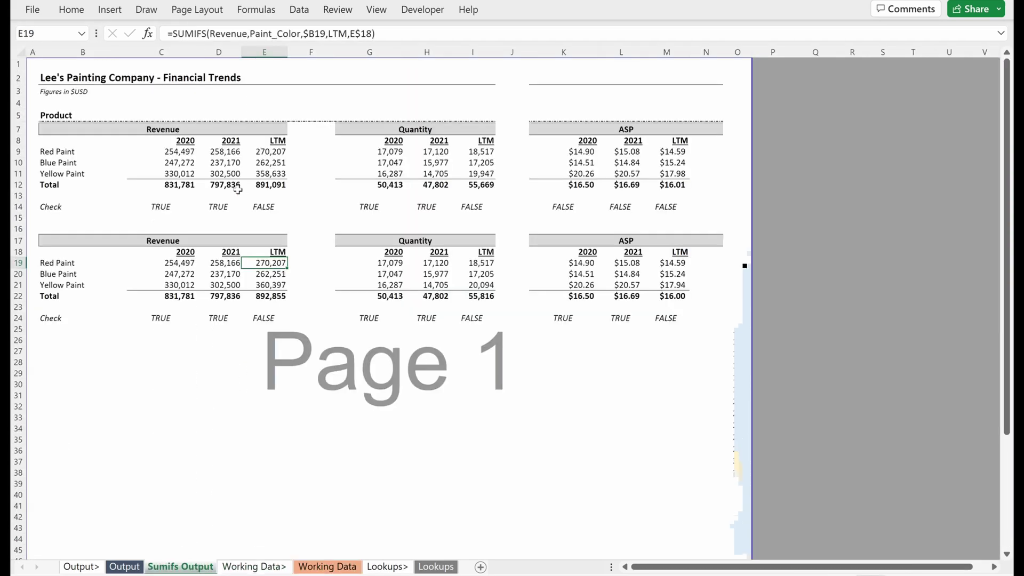
key(ctrl+Page_Down)
key(ctrl+Page_Down)
key(ctrl+Home)
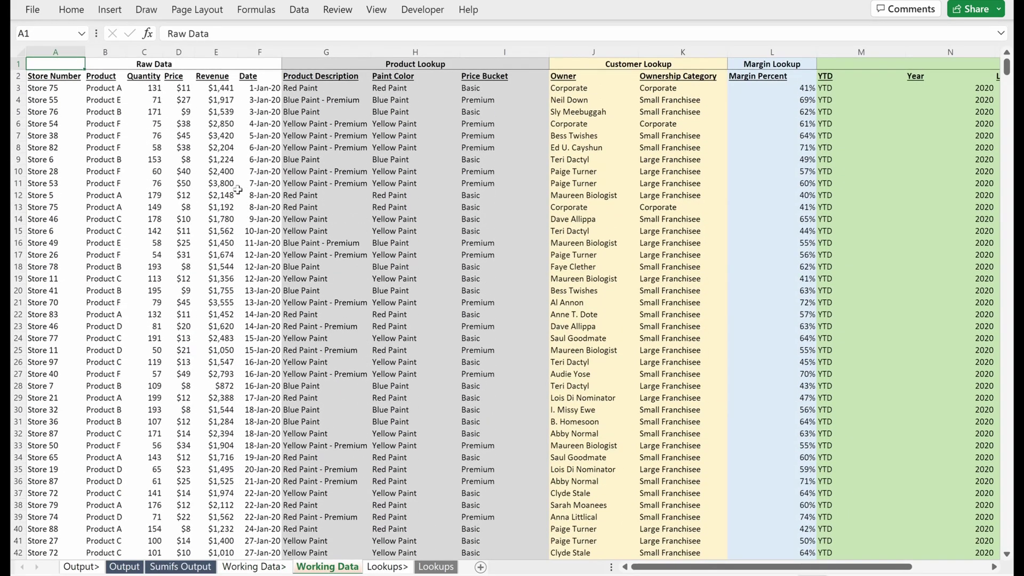
key(Down)
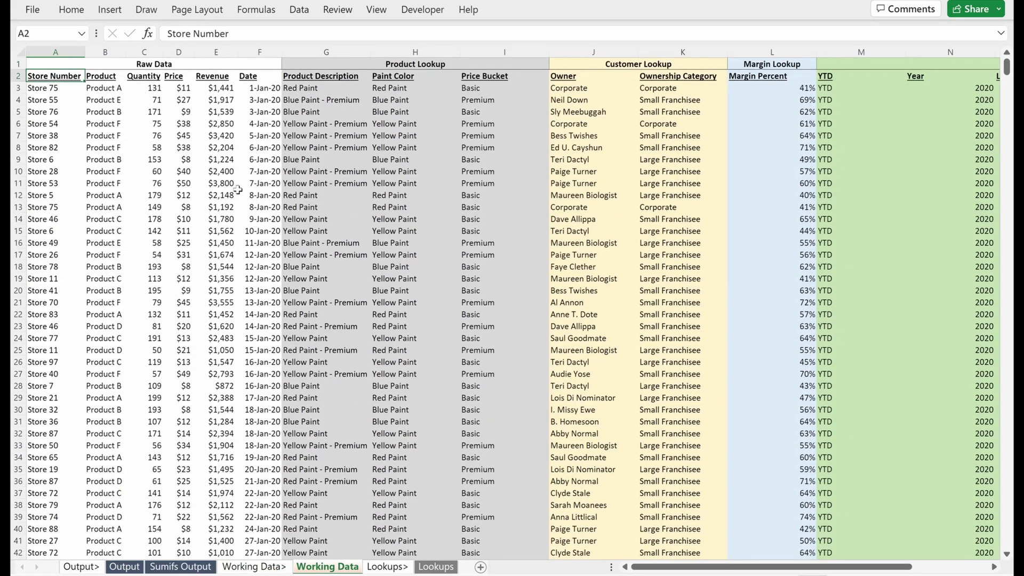
key(ctrl+Page_Up)
key(ctrl+Page_Up)
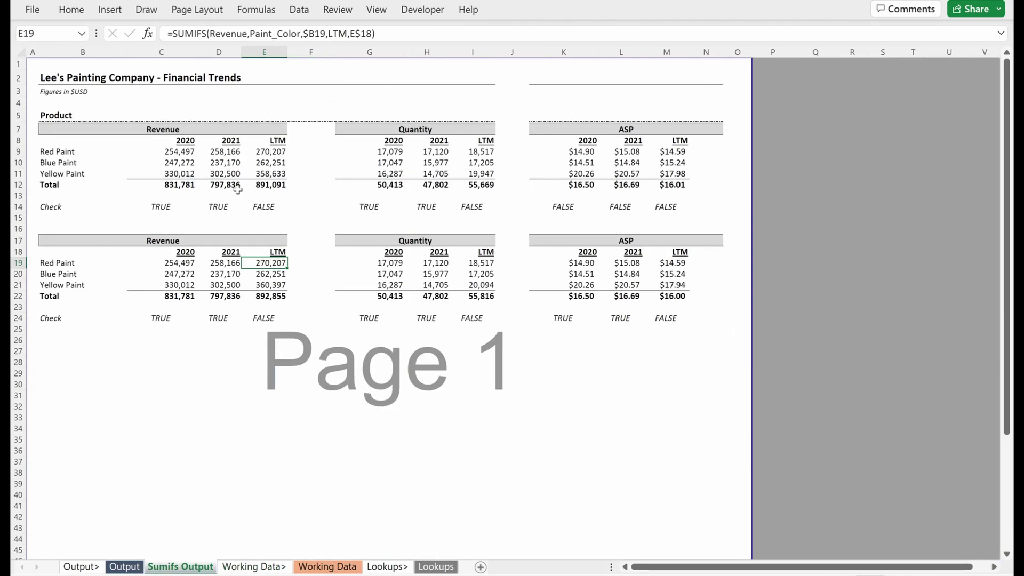
- Undo the copied rows 1219–1239 so Working Data ends at row 1218 again
key(ctrl+z)
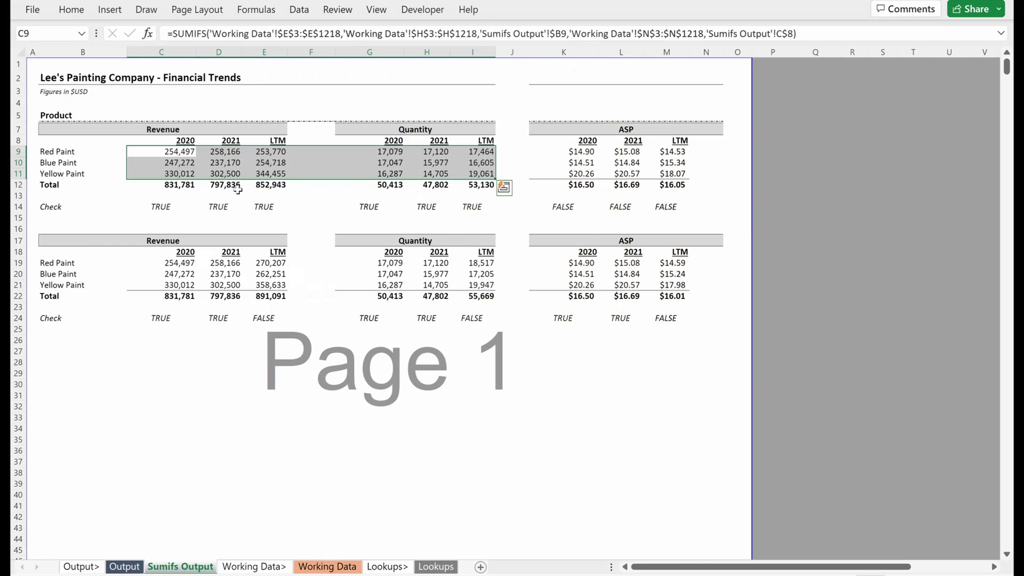
key(ctrl+Page_Down)
key(ctrl+Page_Down)
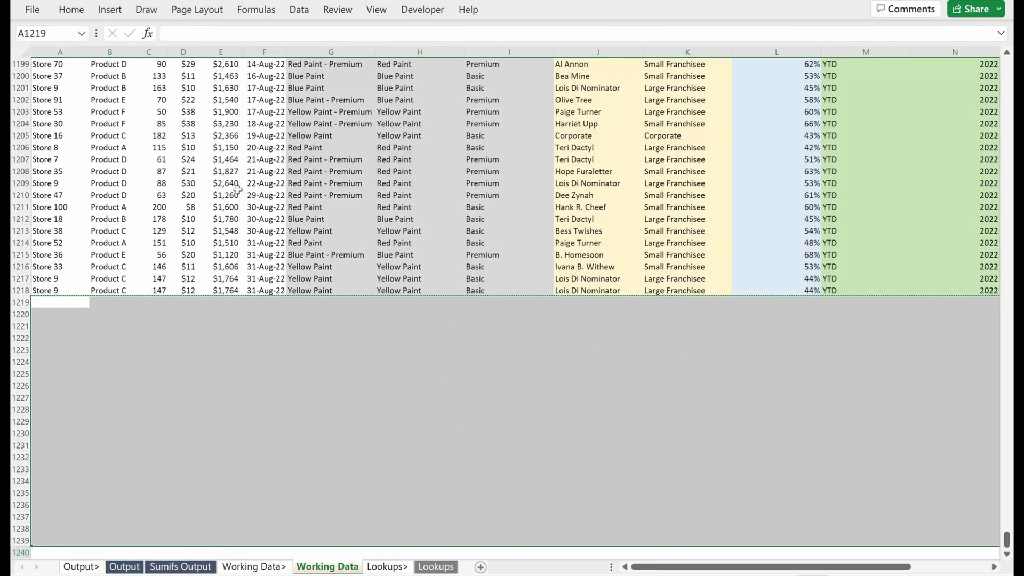